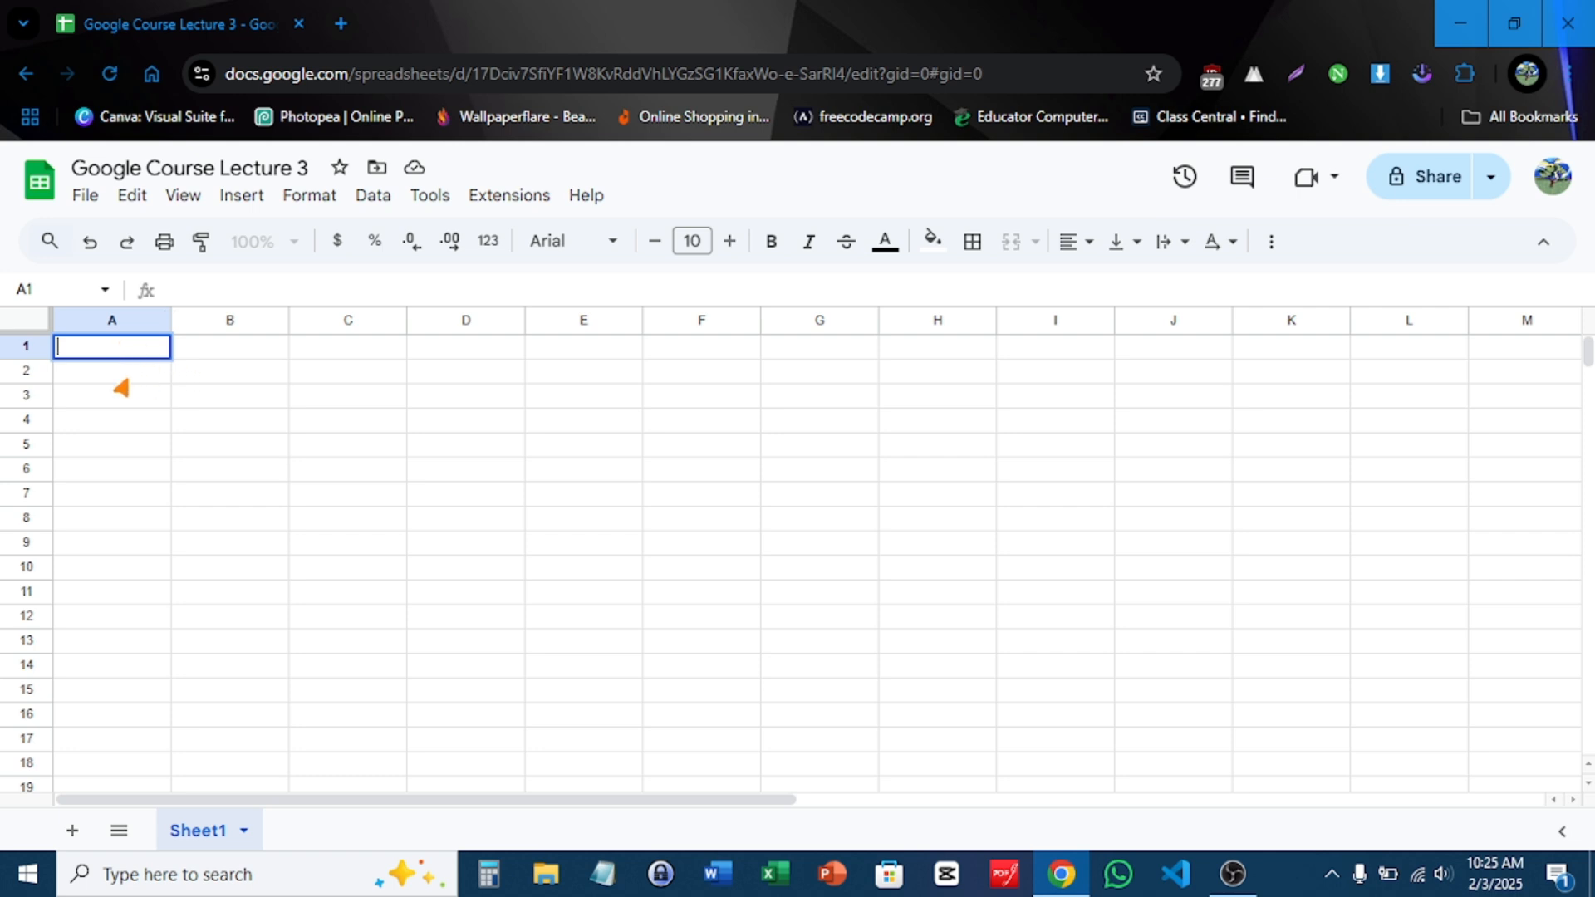
{"action": "key", "text": "Return"}
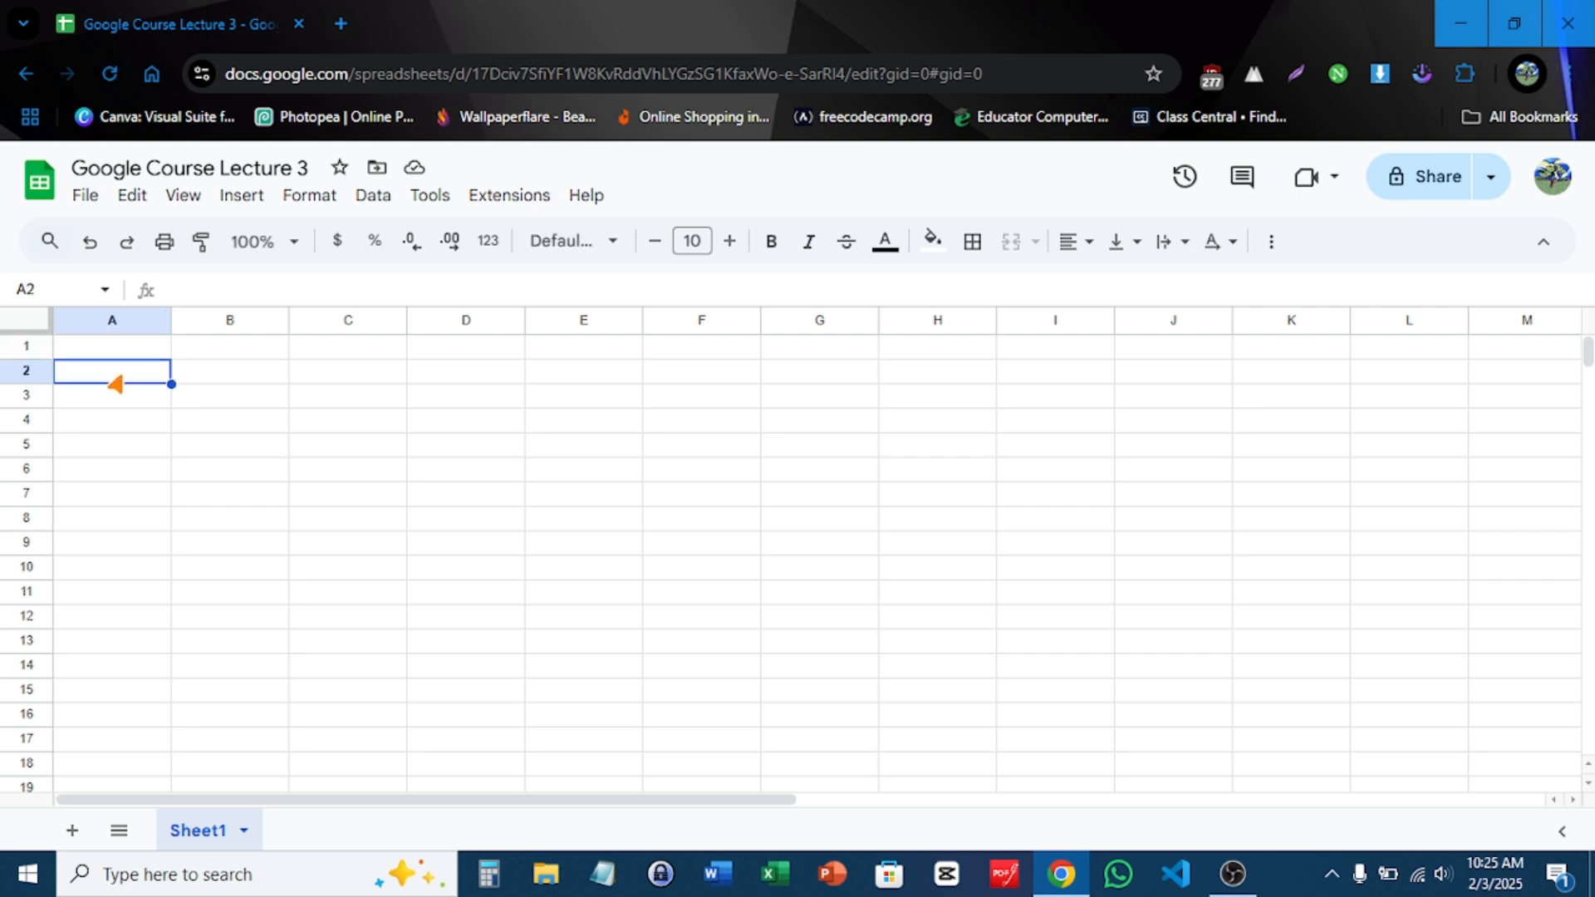
{"action": "left_click", "coordinate": [105, 356]}
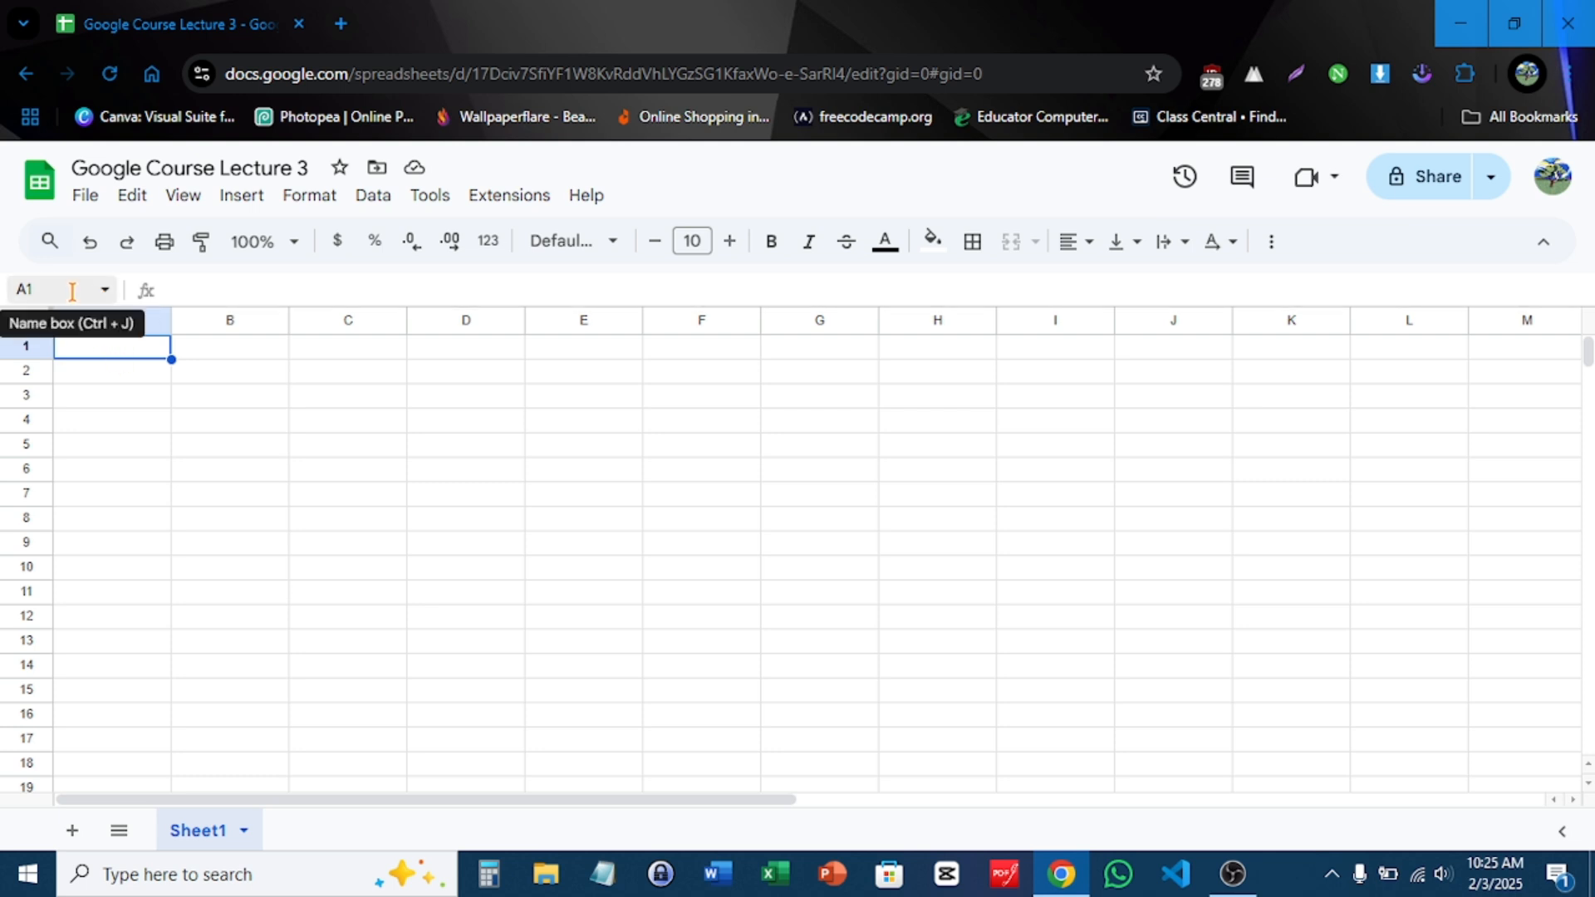
{"action": "left_click", "coordinate": [199, 359]}
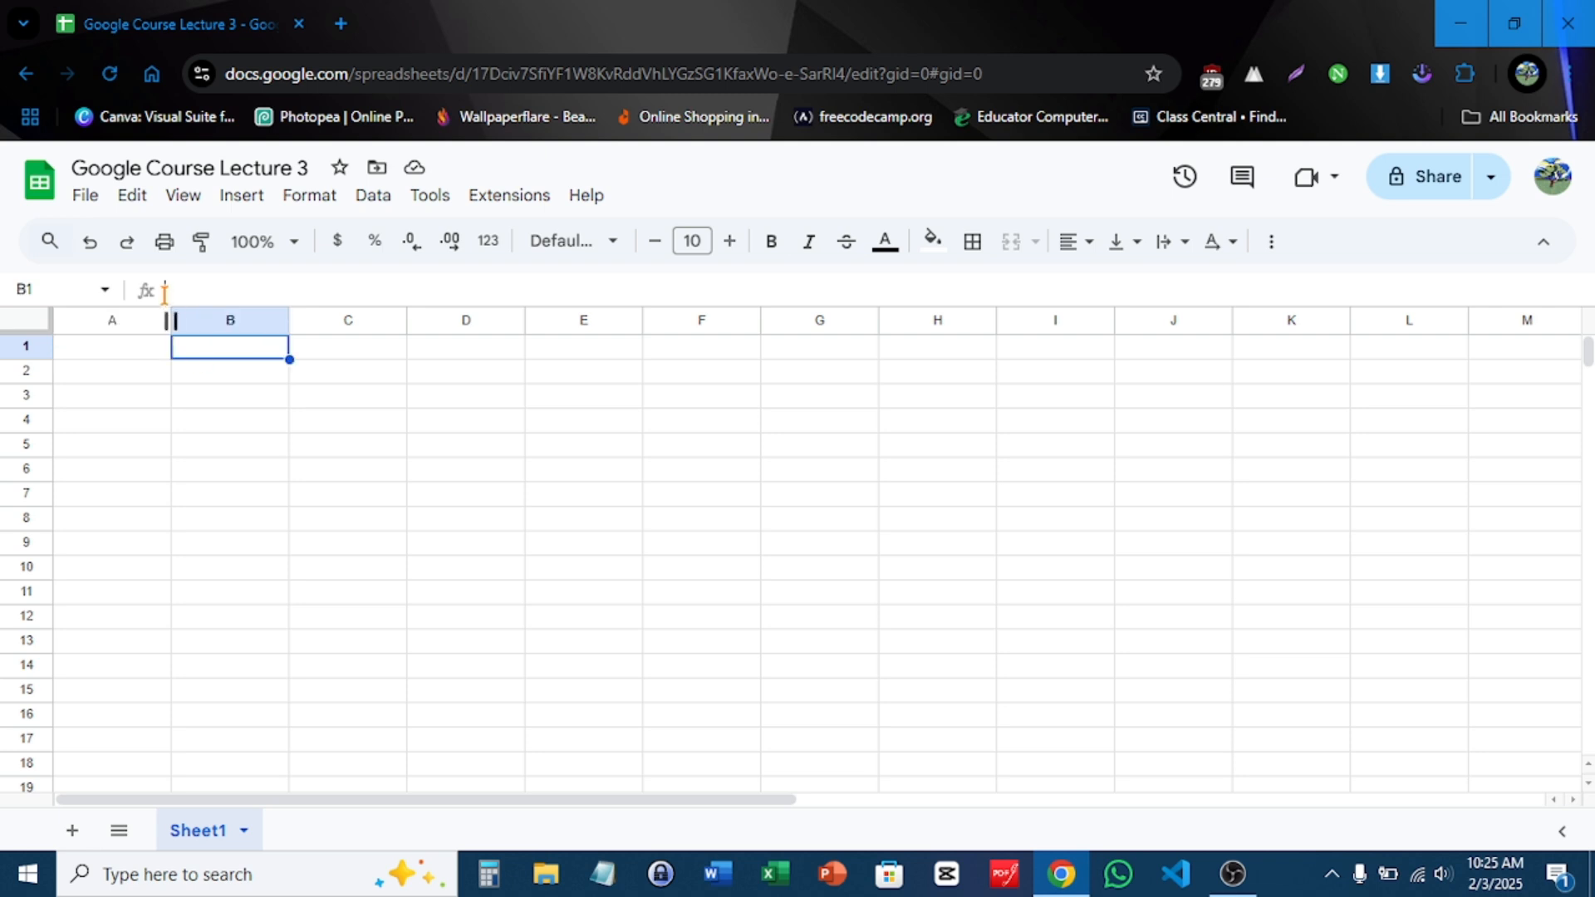
{"action": "key", "text": "Return"}
{"action": "left_click", "coordinate": [143, 358]}
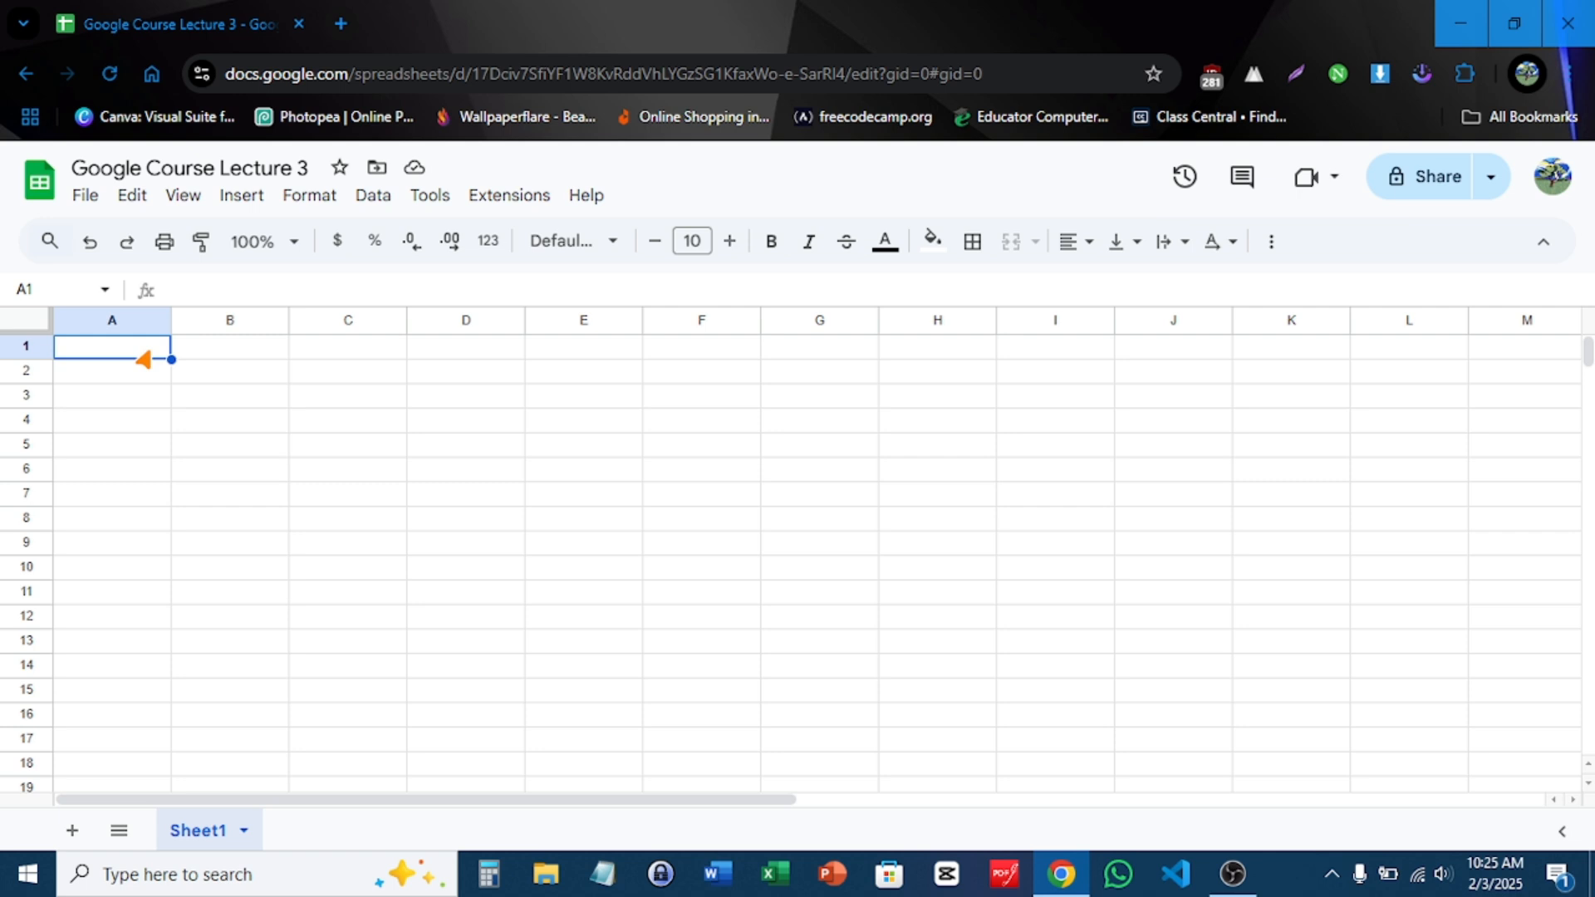
{"action": "left_click", "coordinate": [203, 346]}
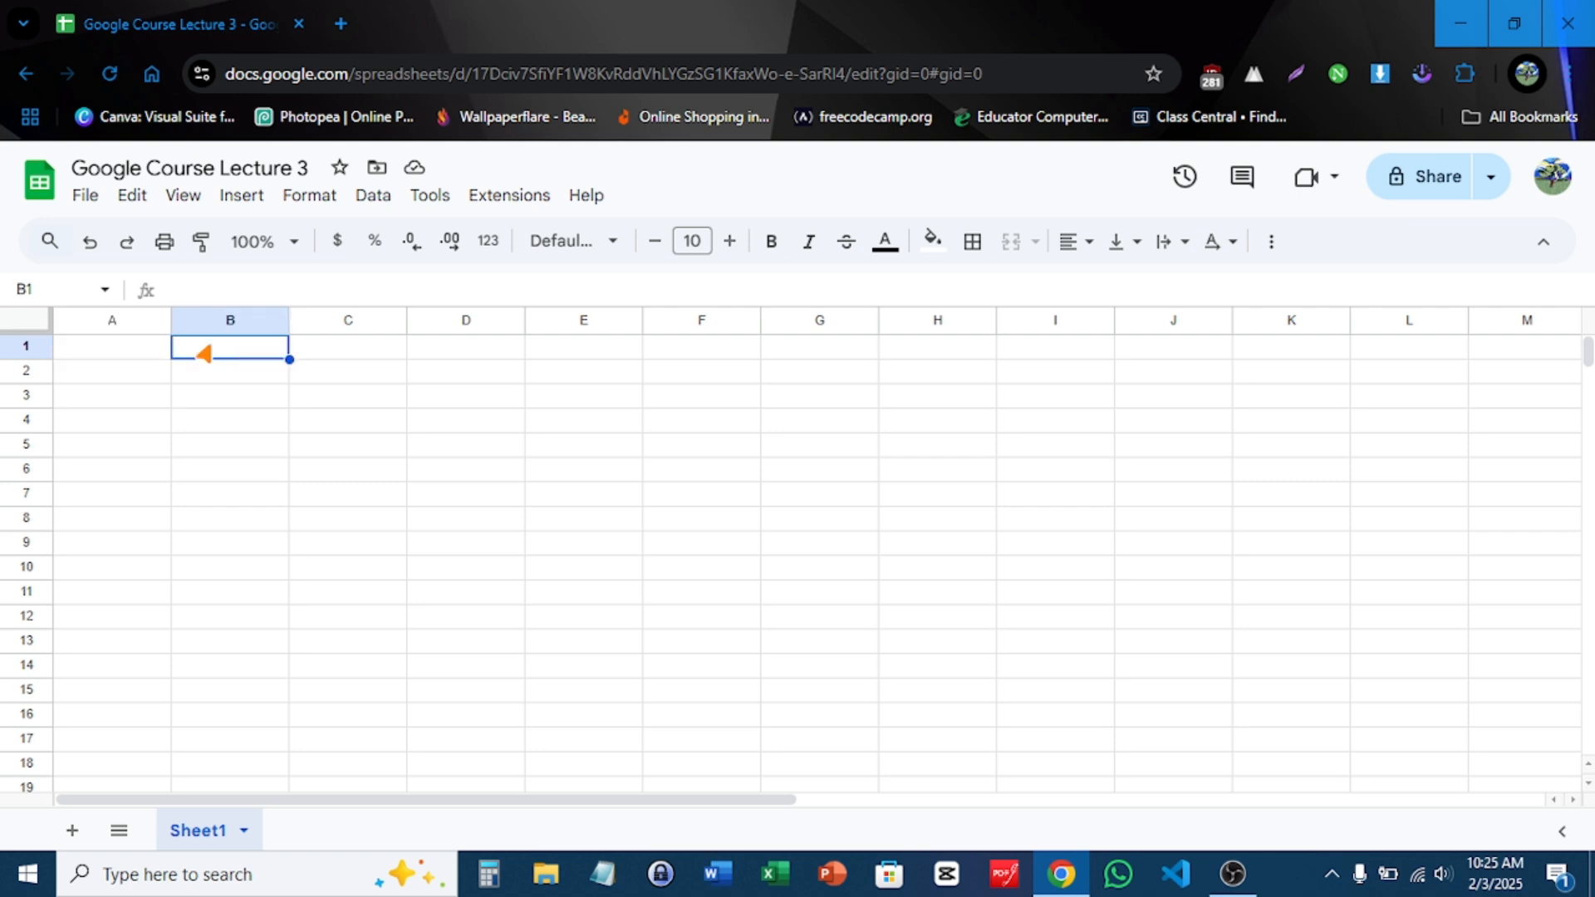
{"action": "left_click", "coordinate": [130, 199]}
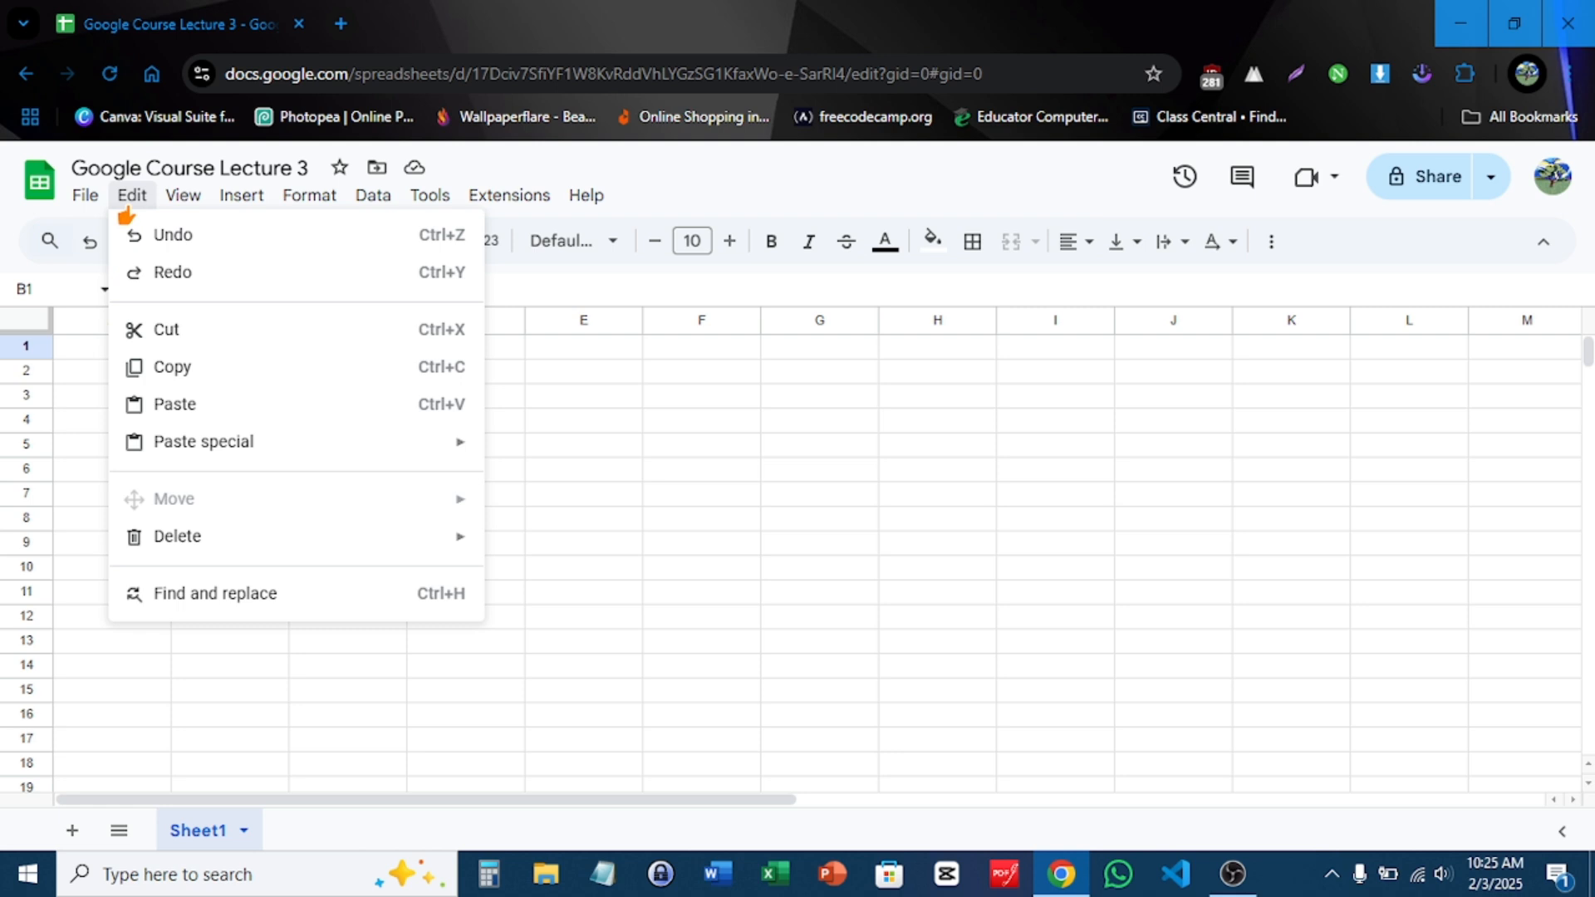
{"action": "left_click", "coordinate": [127, 212]}
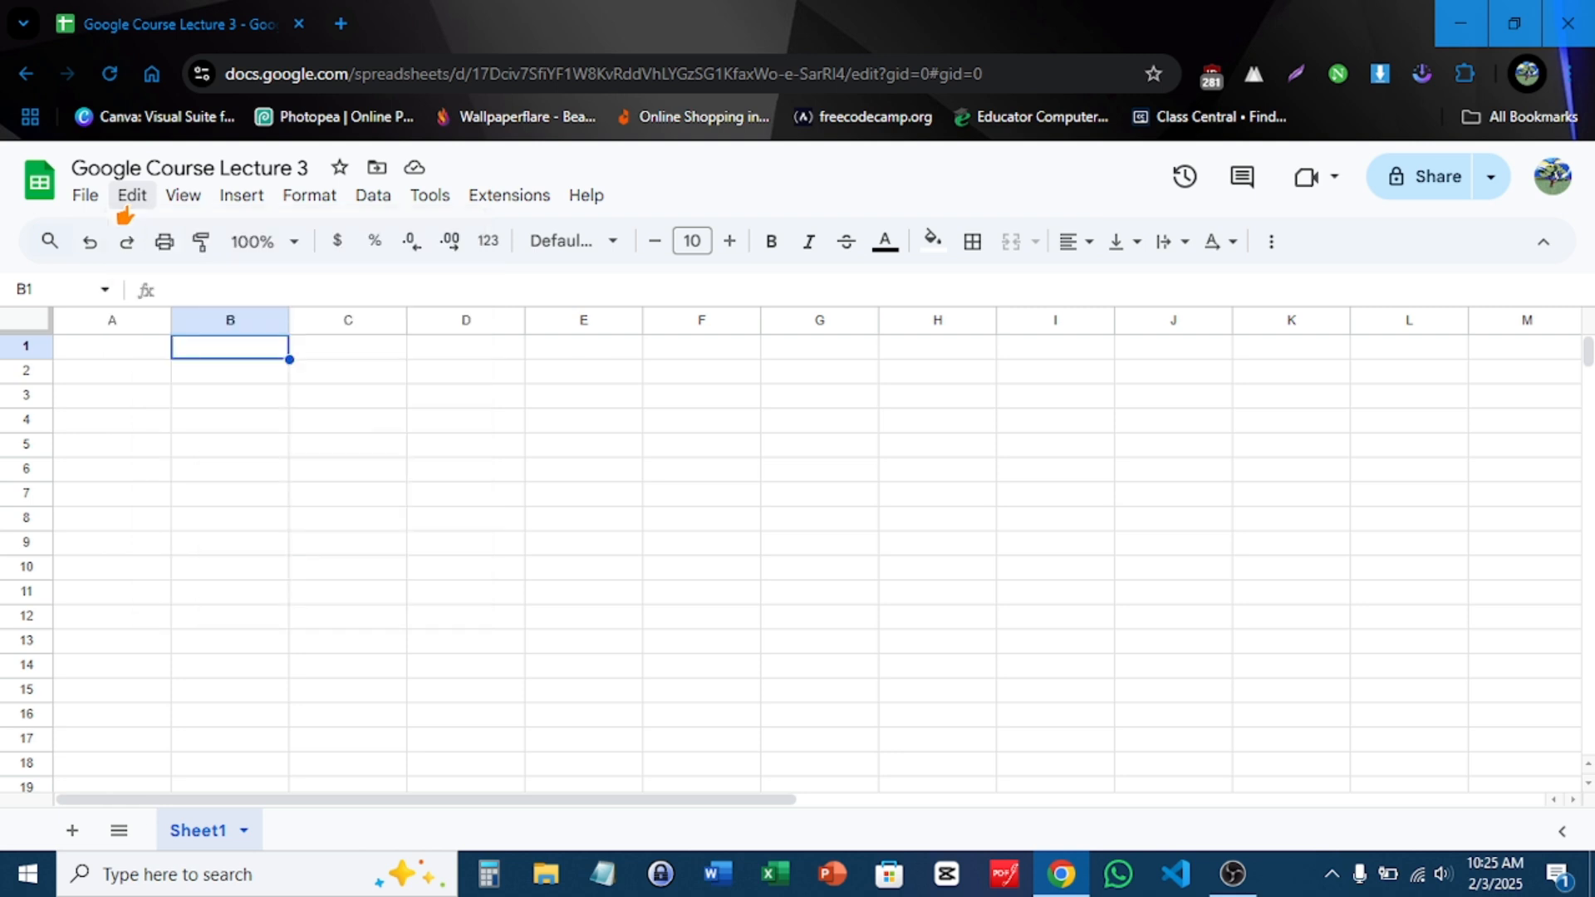
- Enter 45 in cell A1 and 55 in cell B1
{"action": "left_click", "coordinate": [109, 354]}
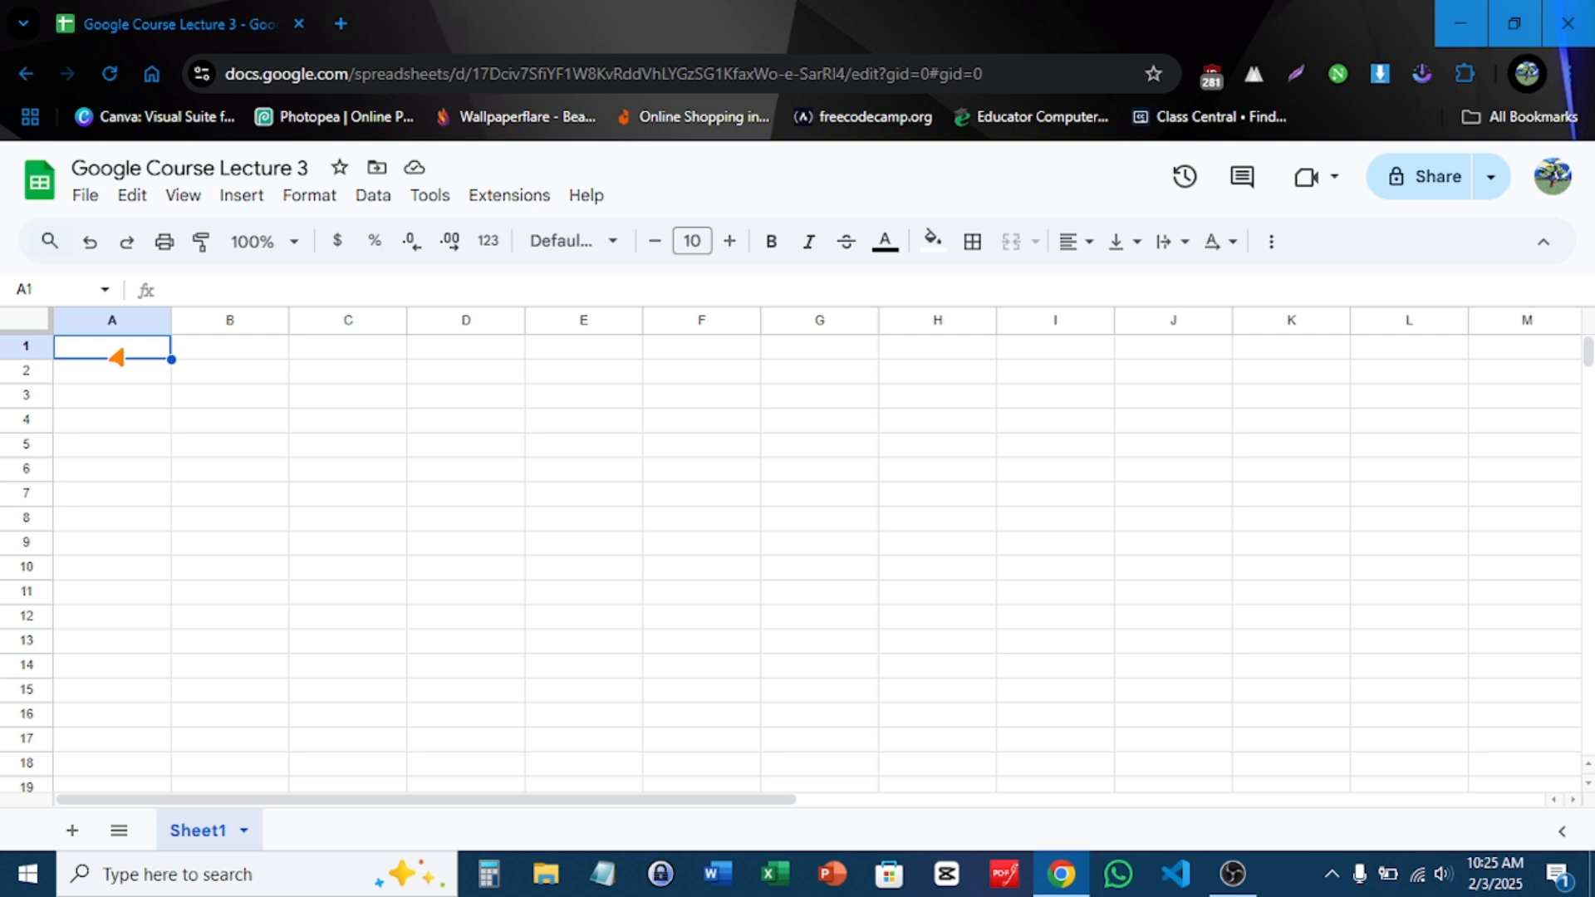
{"action": "type", "text": "45"}
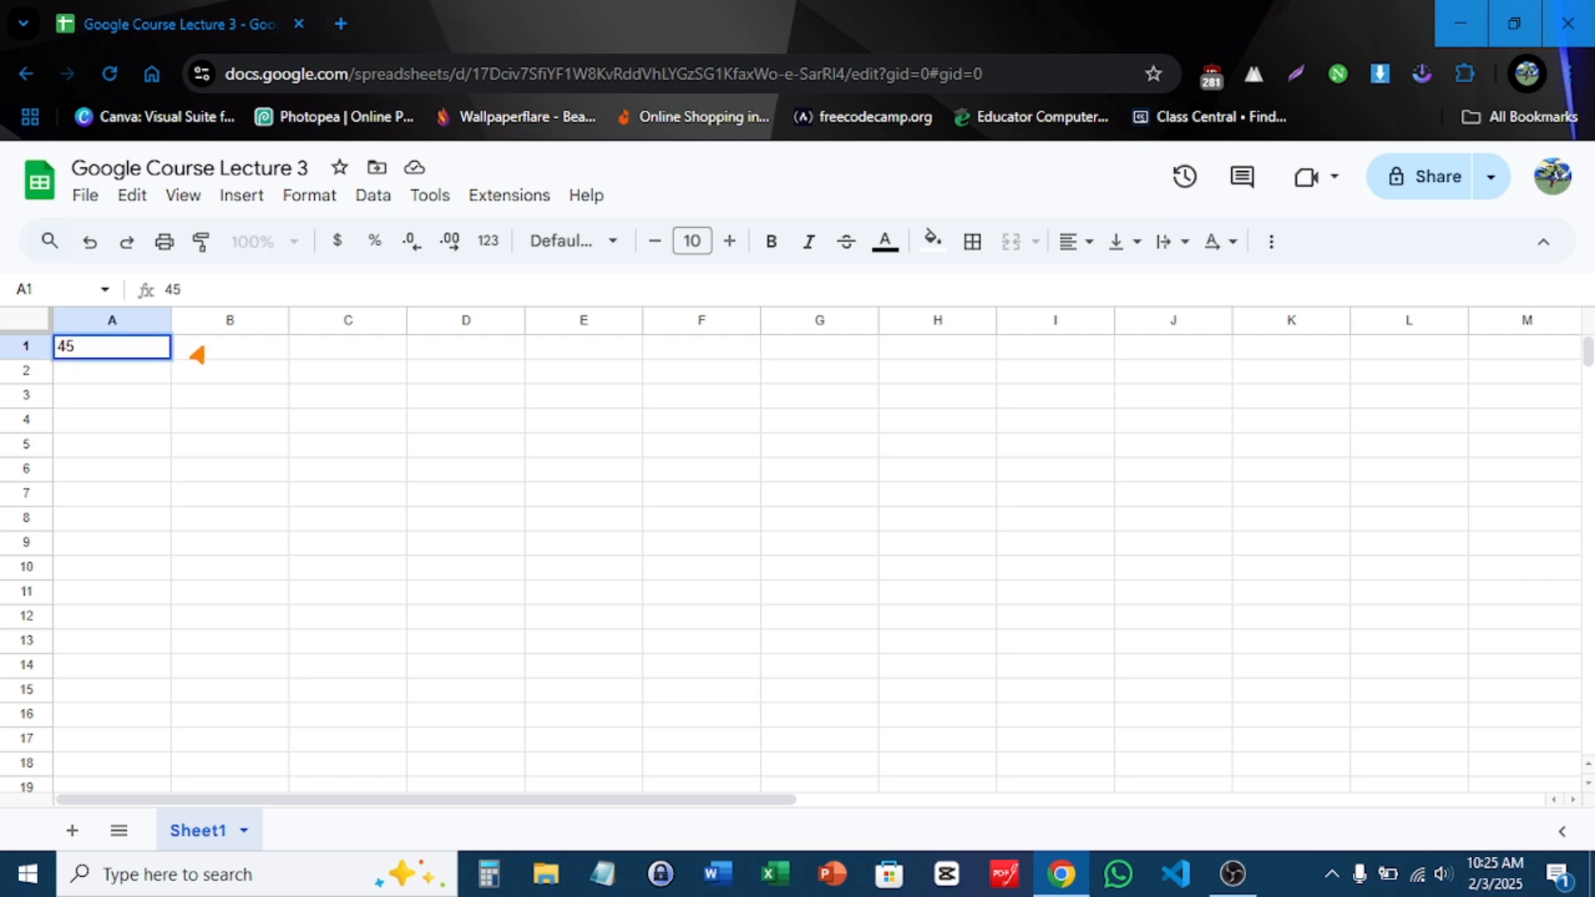
{"action": "left_click", "coordinate": [196, 355]}
{"action": "type", "text": "55"}
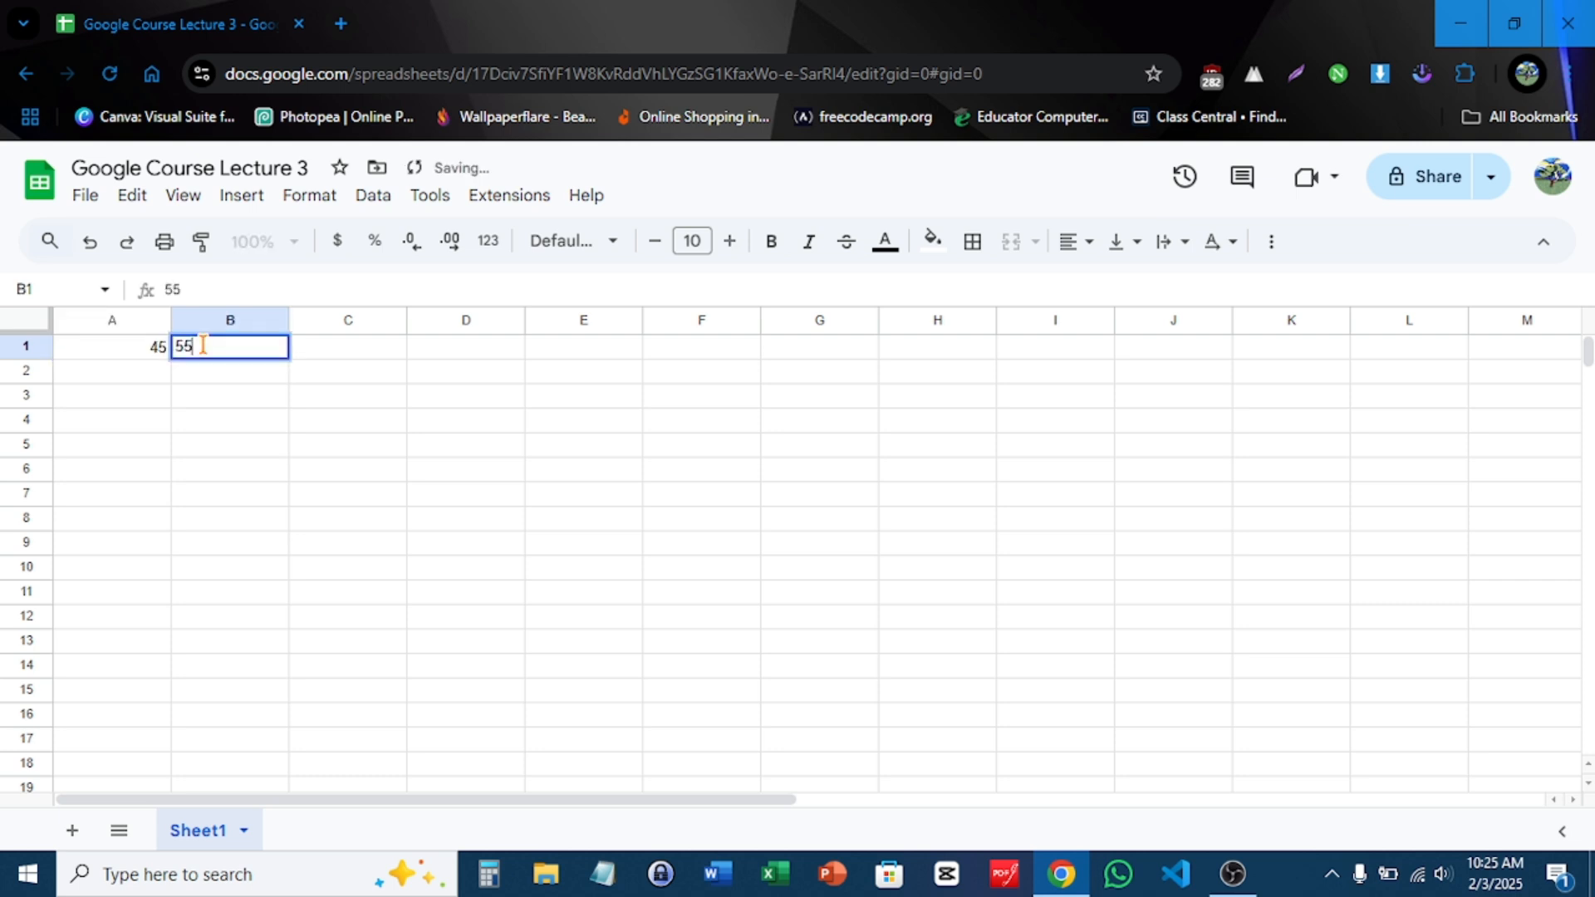
{"action": "left_click", "coordinate": [204, 381]}
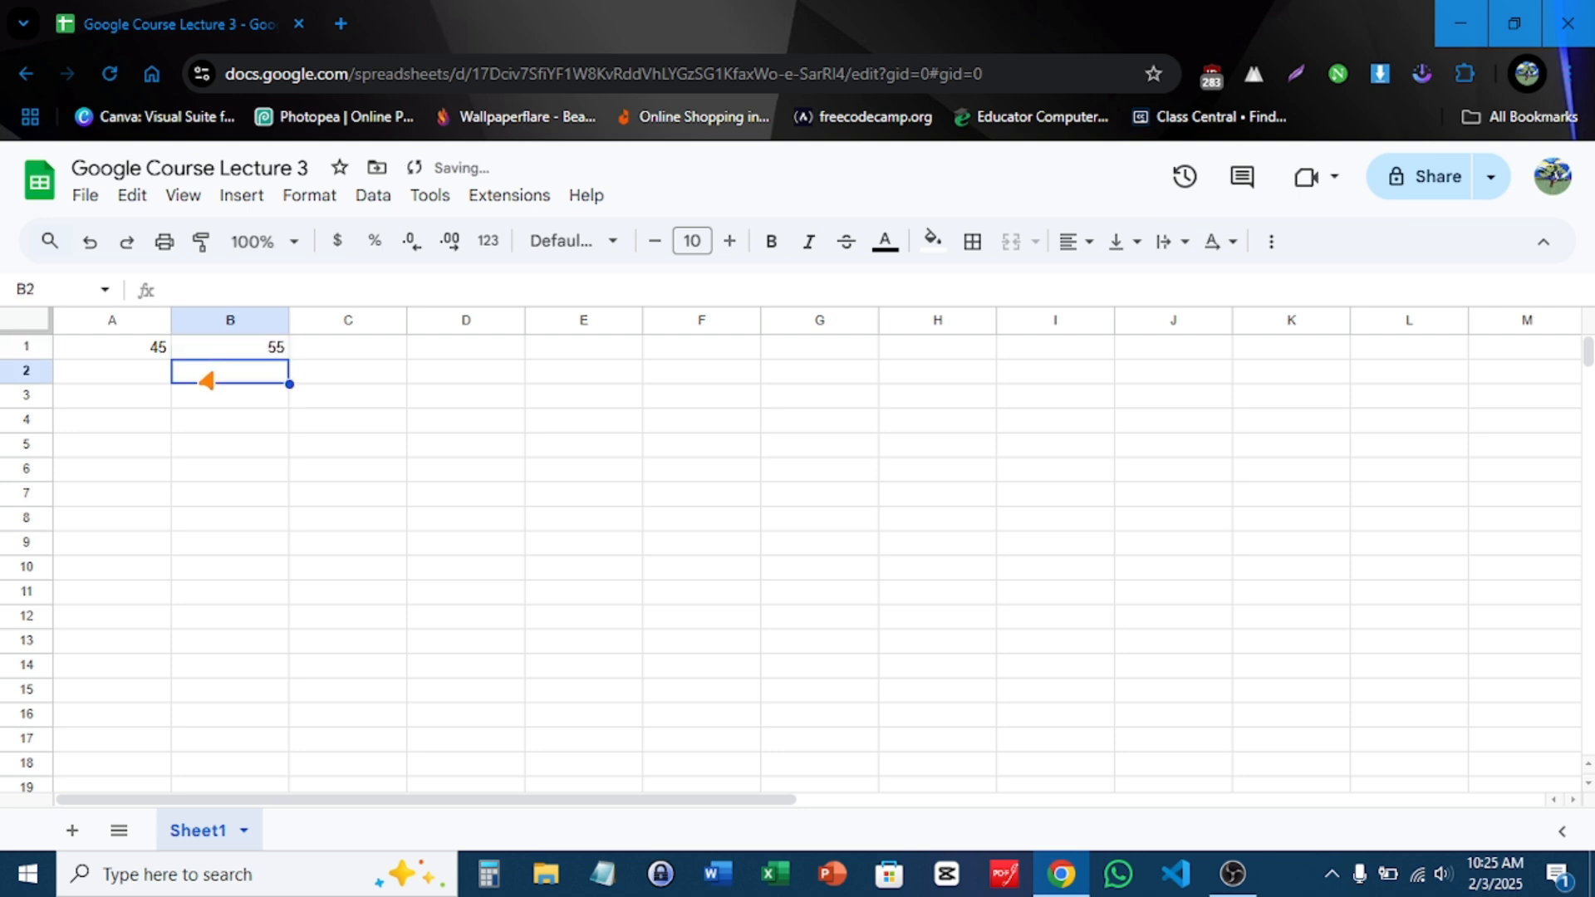
{"action": "left_click", "coordinate": [140, 382]}
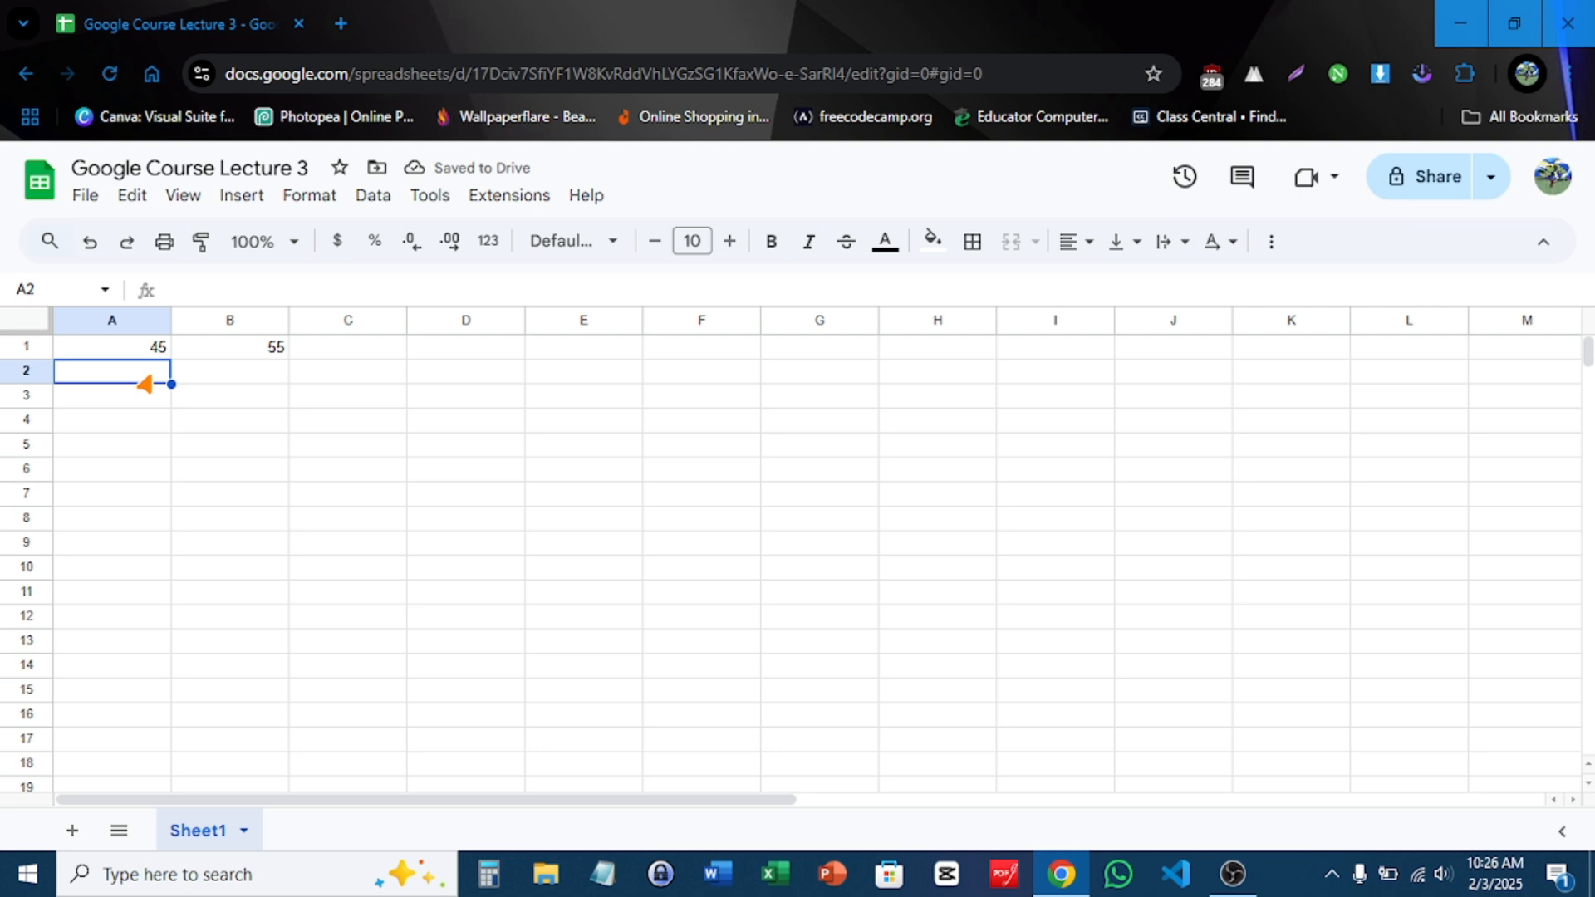
- Delete the contents of cells B1 and A1 one after the other
{"action": "left_click", "coordinate": [224, 358]}
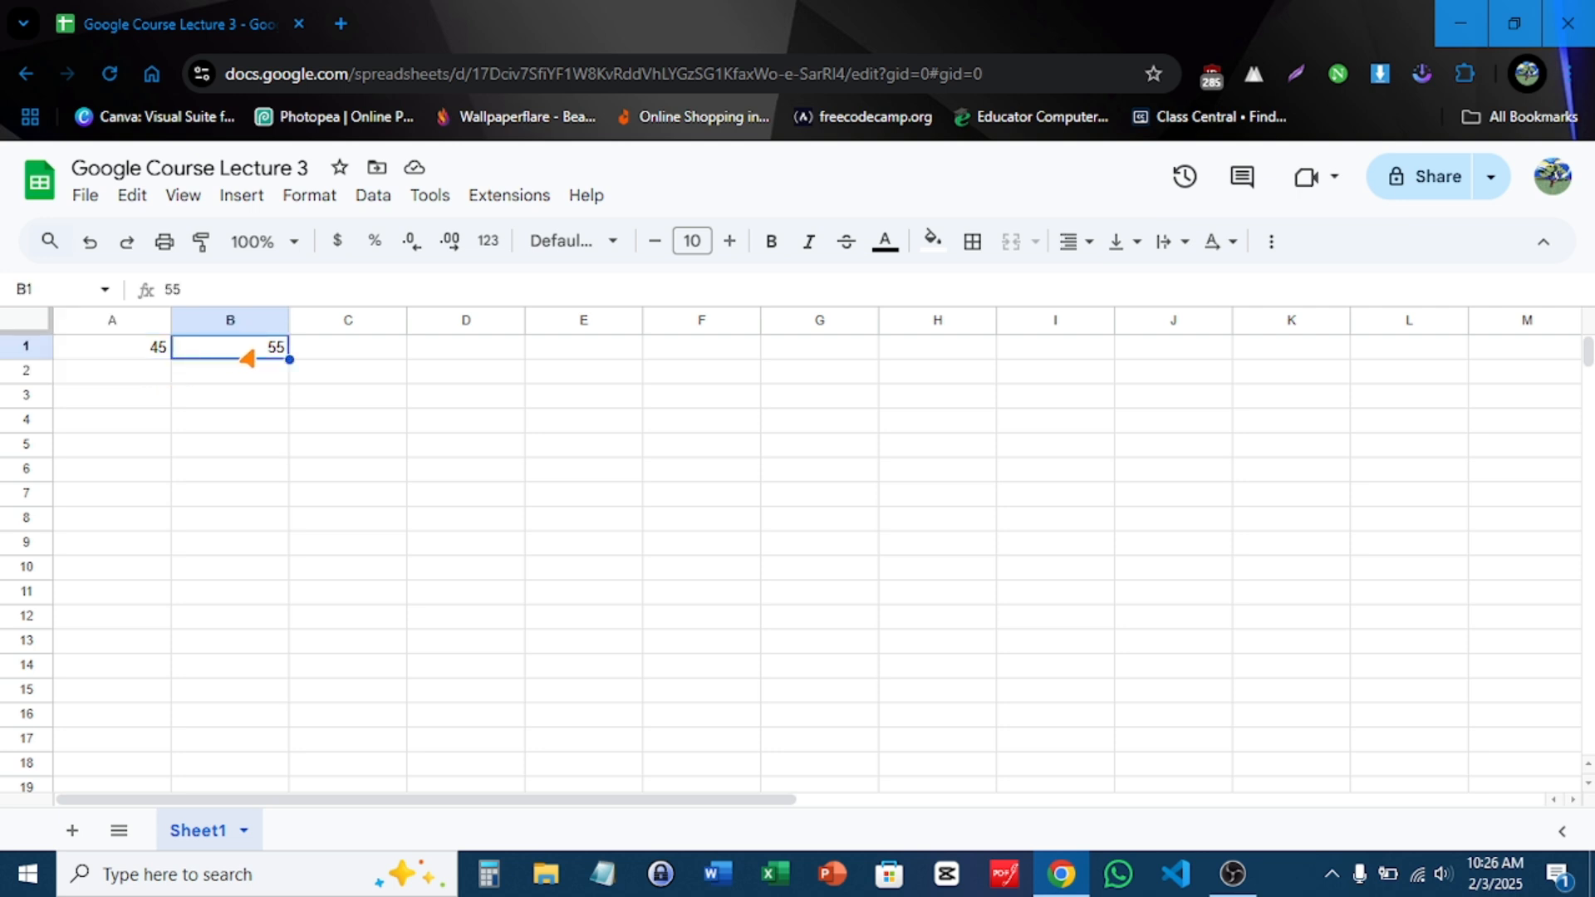
{"action": "left_click", "coordinate": [122, 358]}
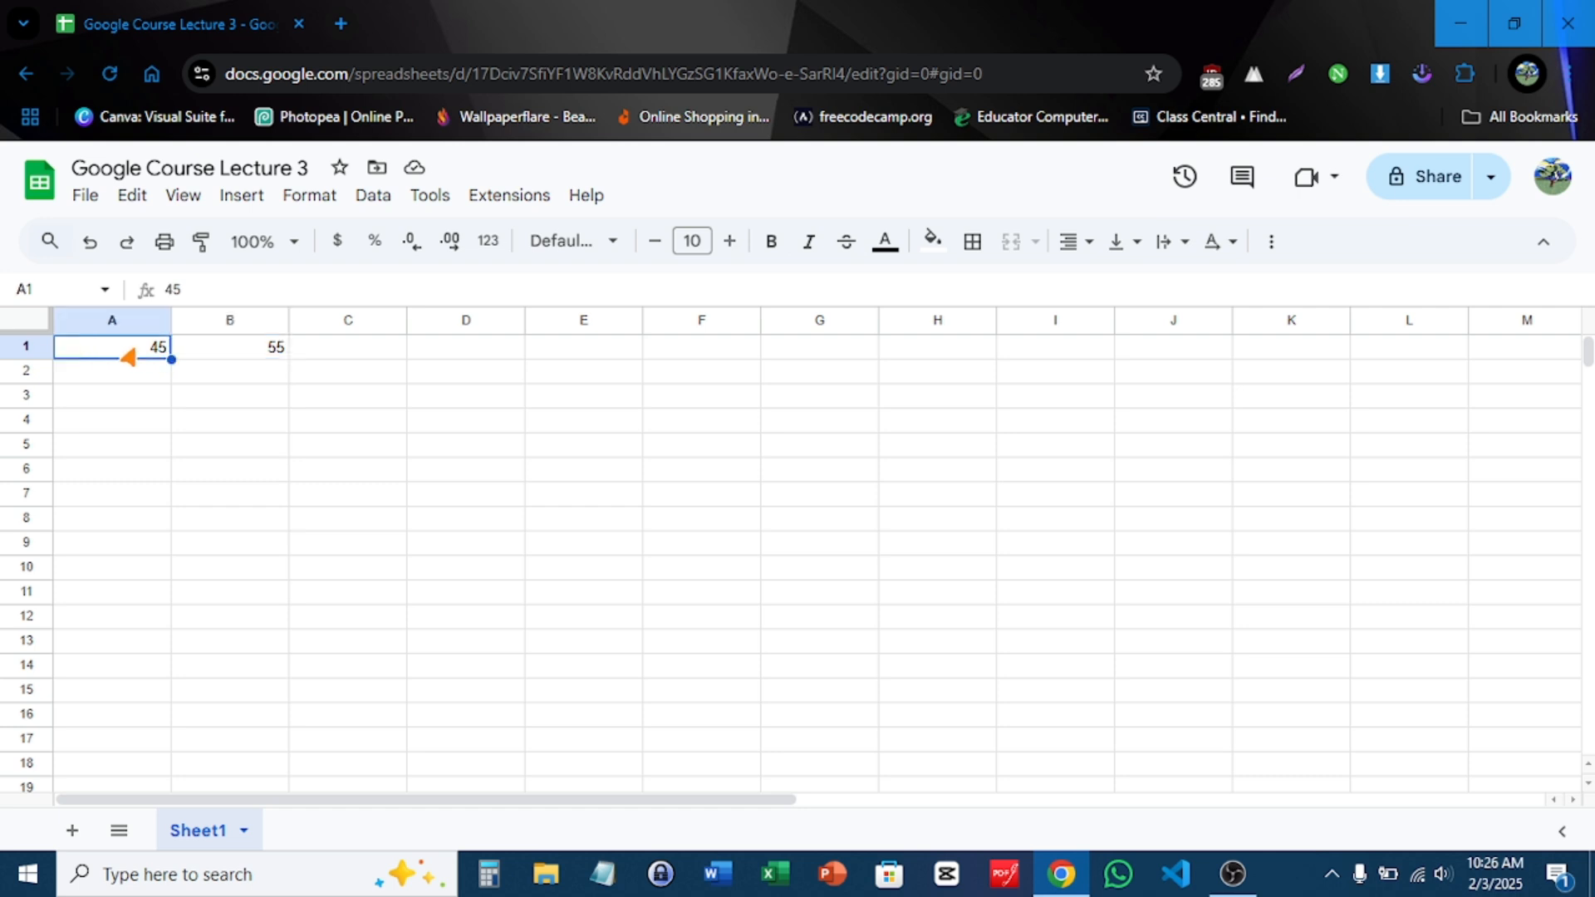
{"action": "left_click", "coordinate": [225, 358]}
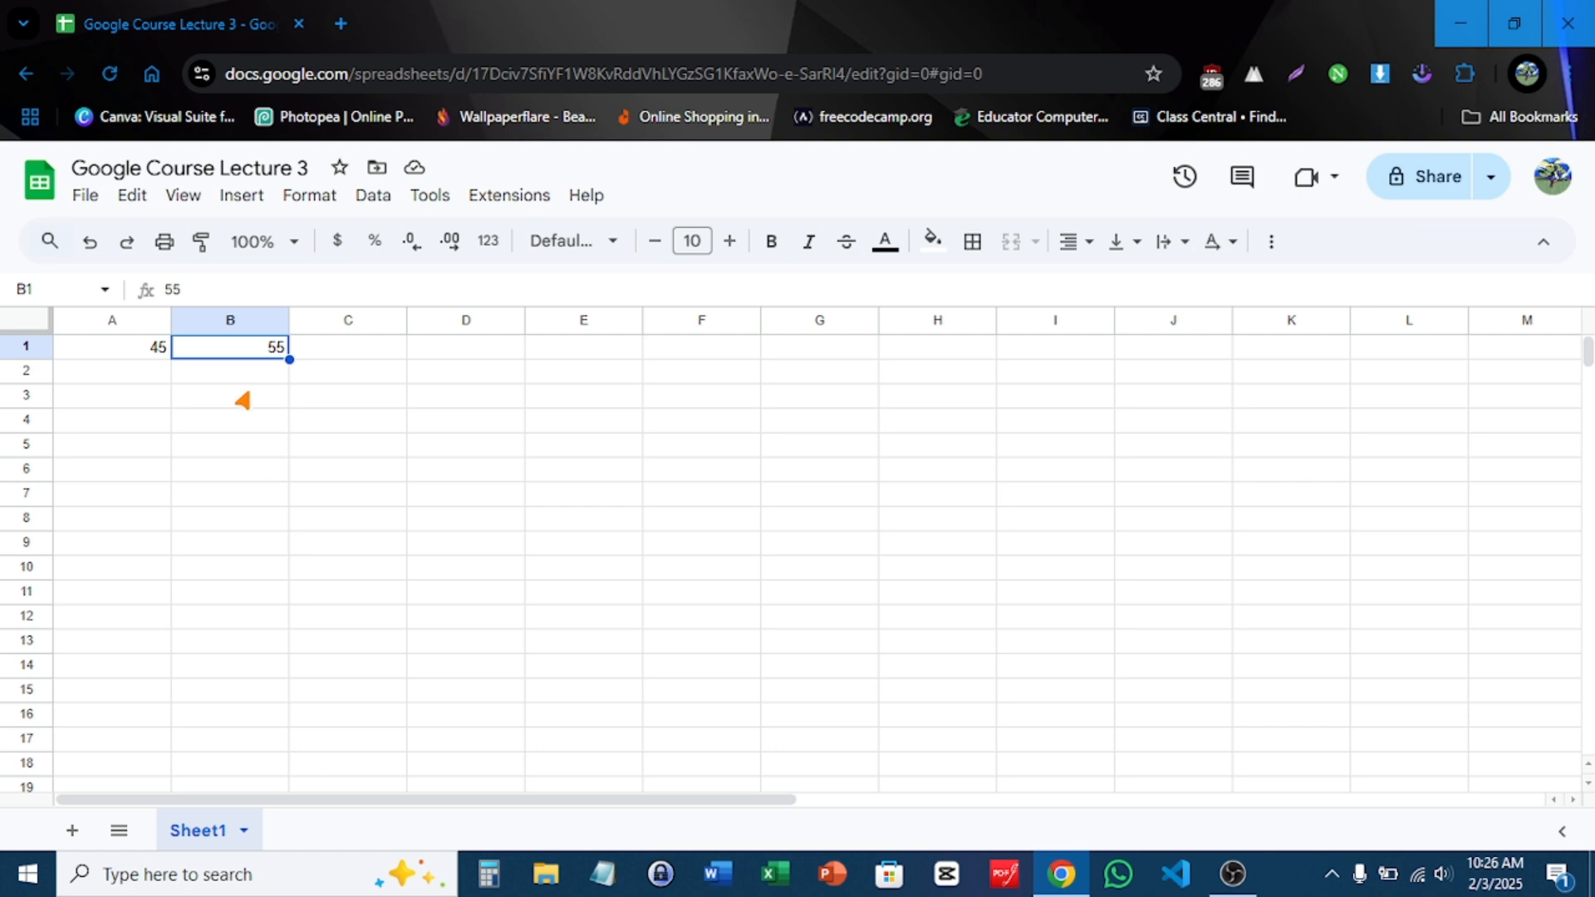
{"action": "key", "text": "Delete"}
{"action": "key", "text": "Left"}
{"action": "key", "text": "Delete"}
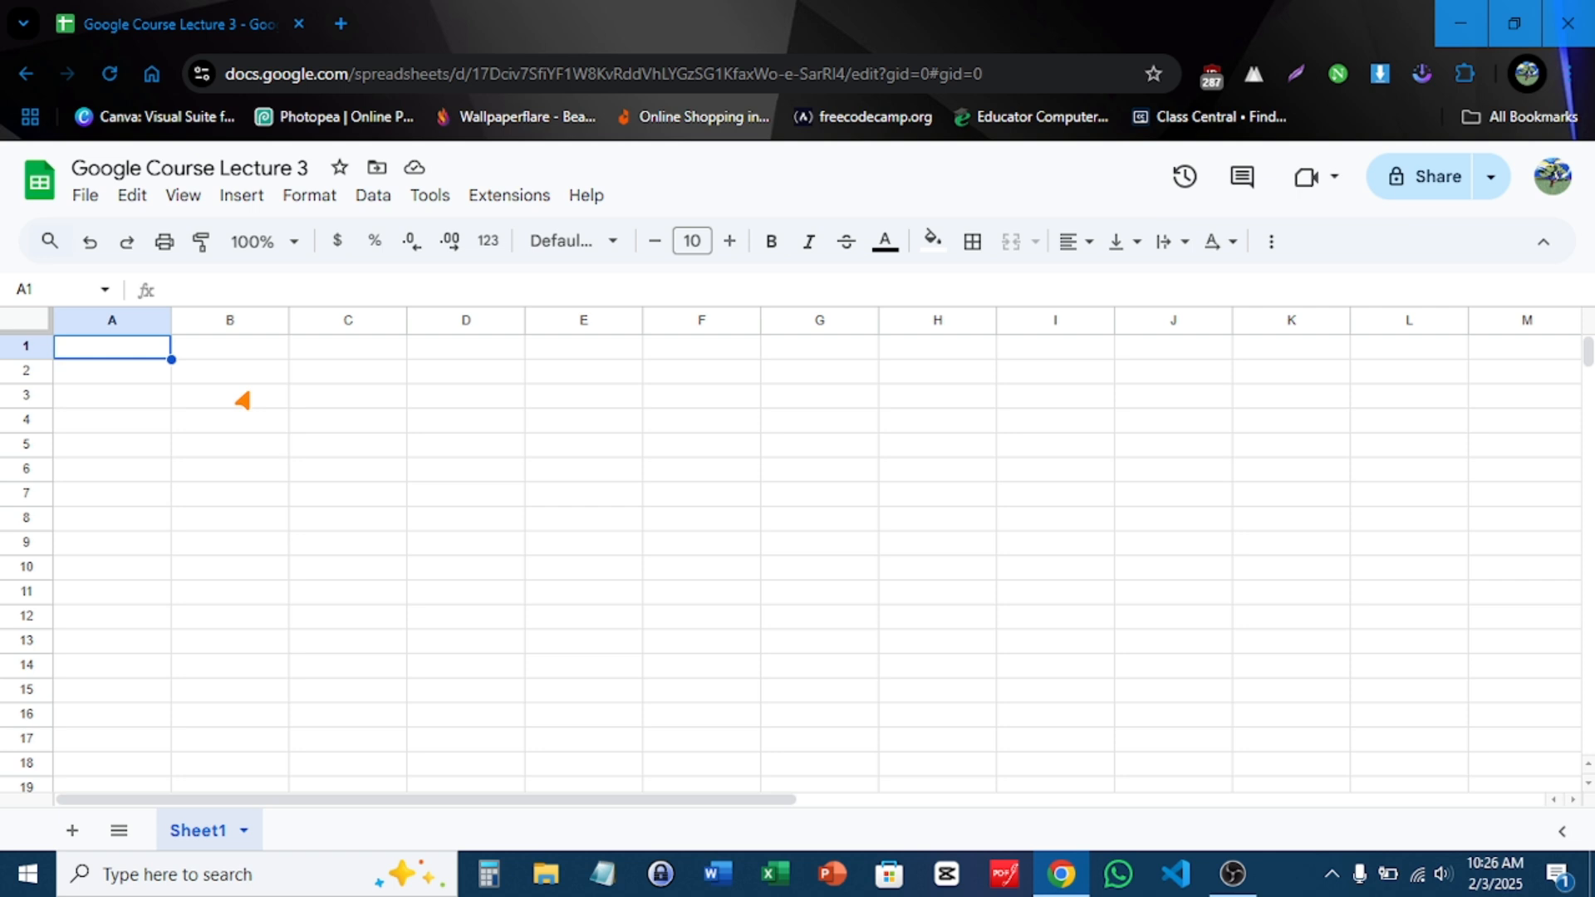
- Undo the last two deletions, and clear cells A1 and B1 together as one selected range
{"action": "key", "text": "ctrl+z"}
{"action": "key", "text": "ctrl+z"}
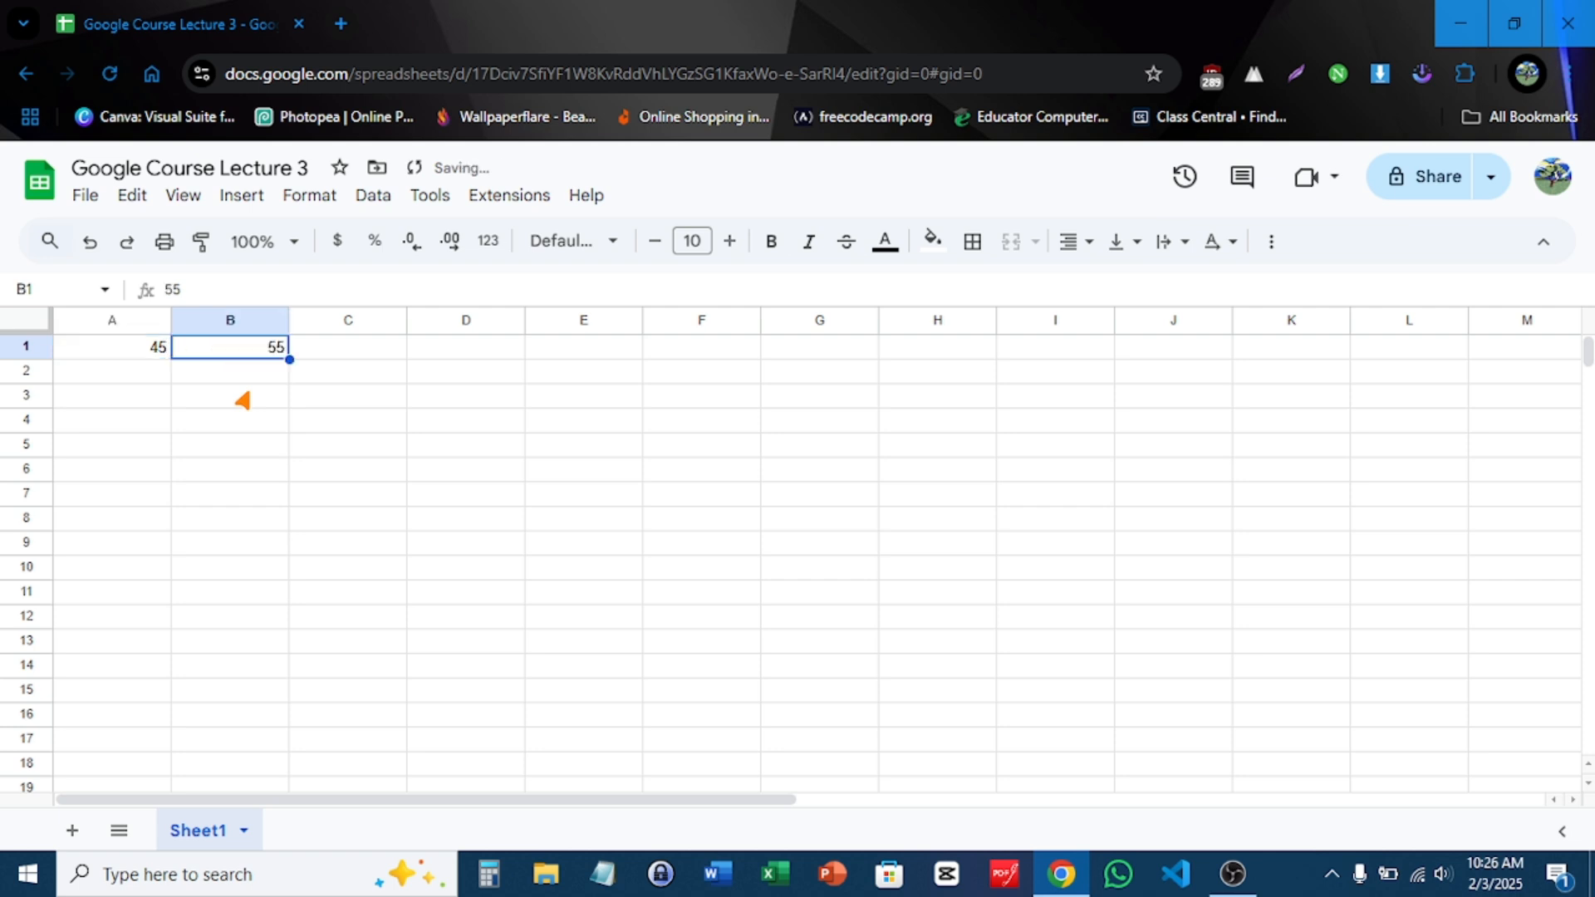
{"action": "left_click", "coordinate": [142, 371]}
{"action": "left_click", "coordinate": [145, 355]}
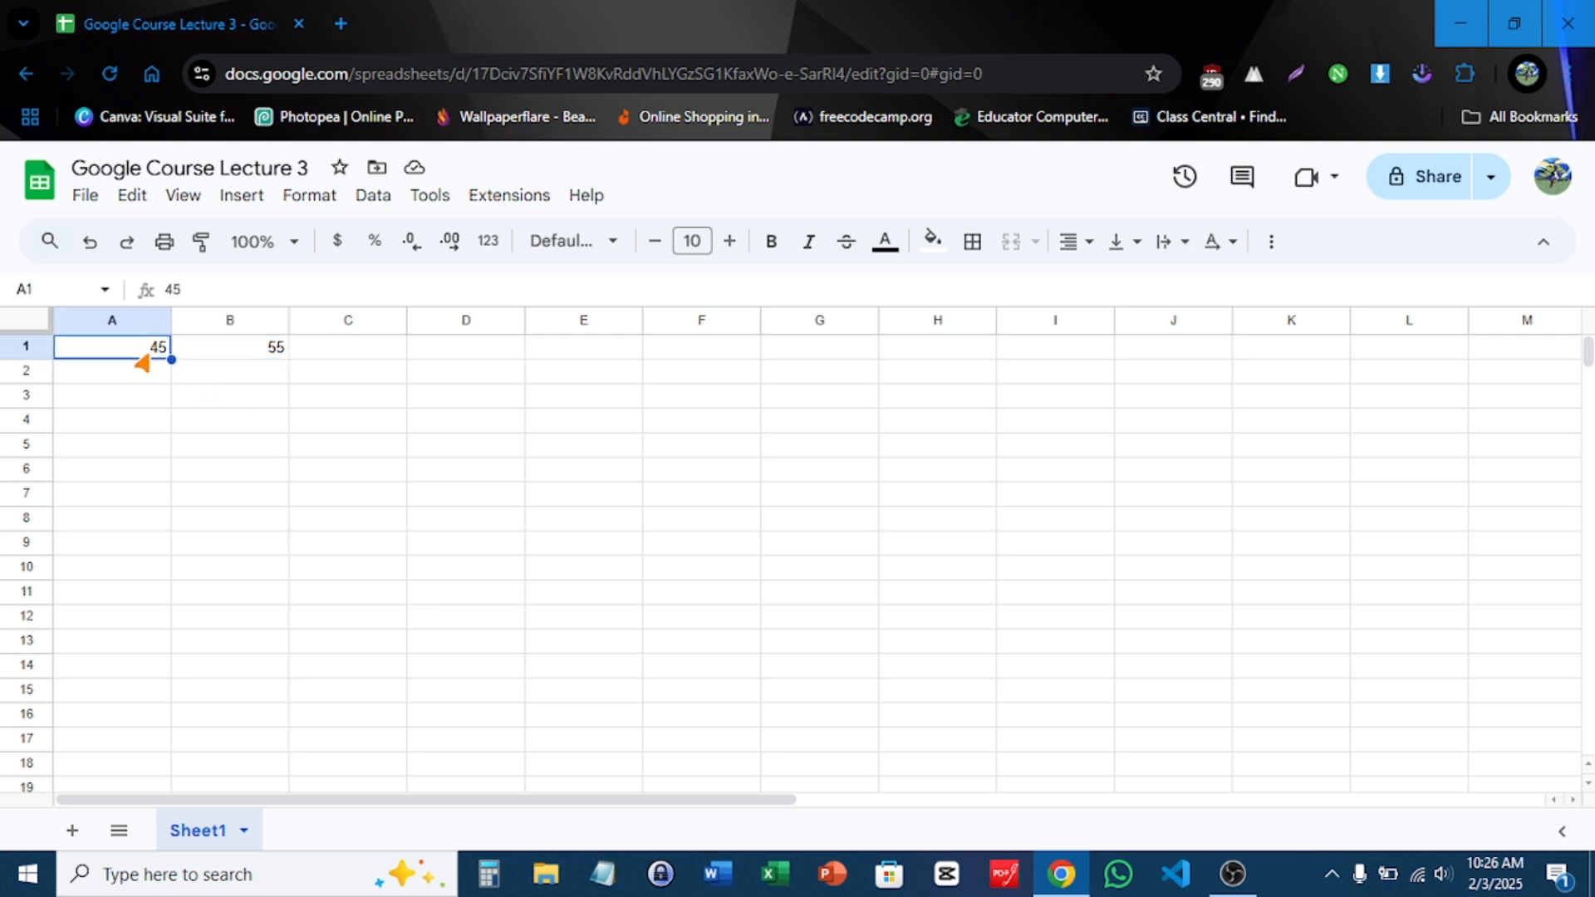
{"action": "key", "text": "shift+Right"}
{"action": "key", "text": "Delete"}
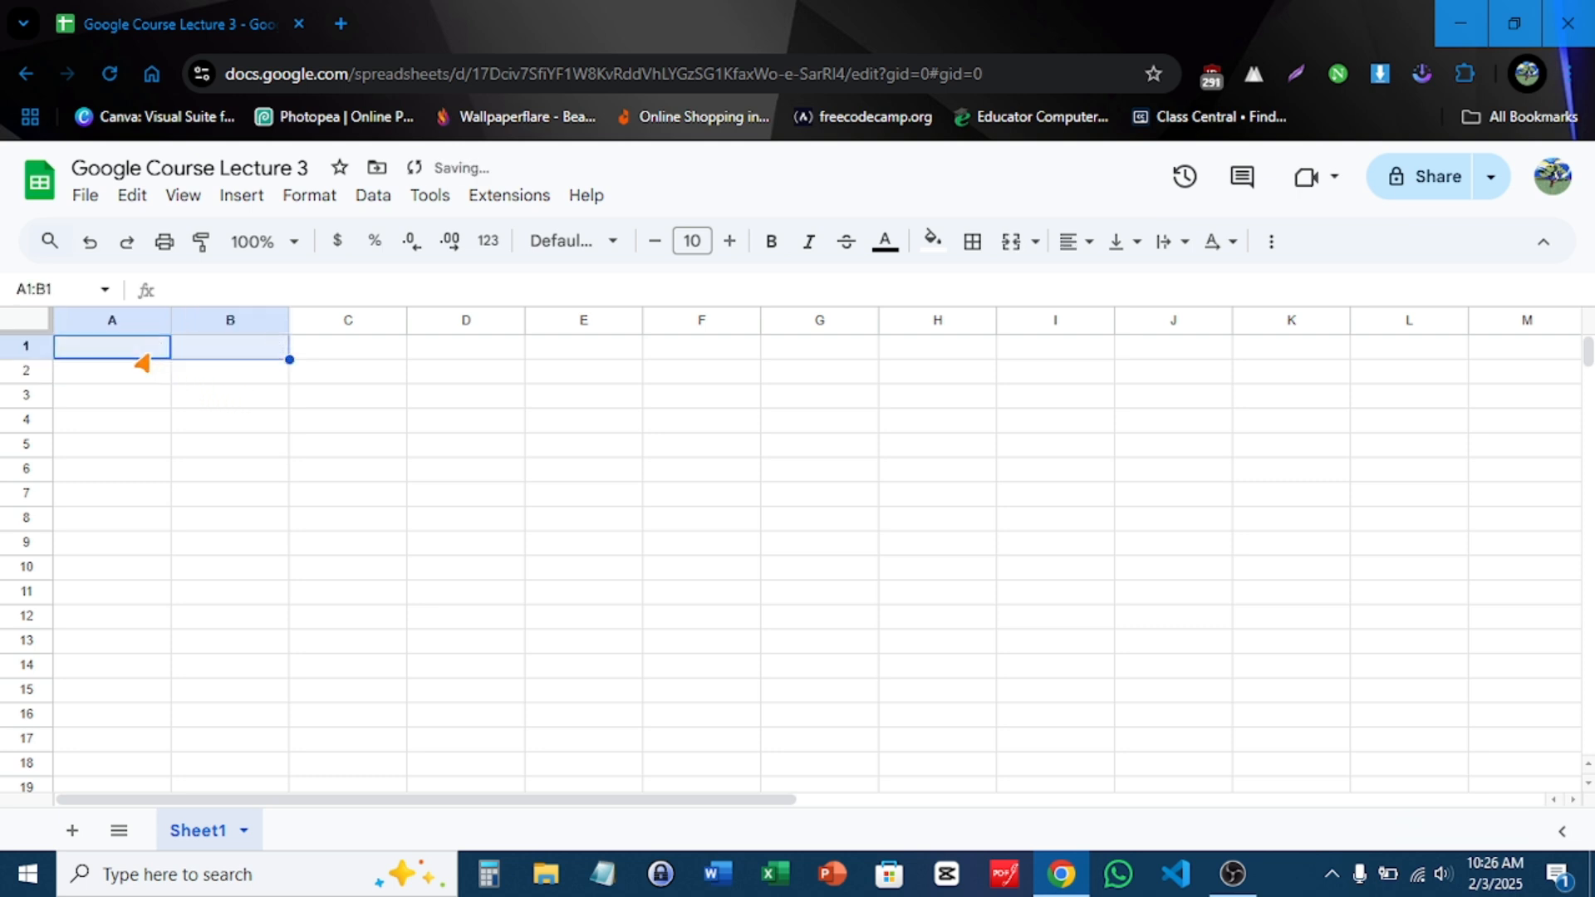
{"action": "left_click", "coordinate": [175, 349]}
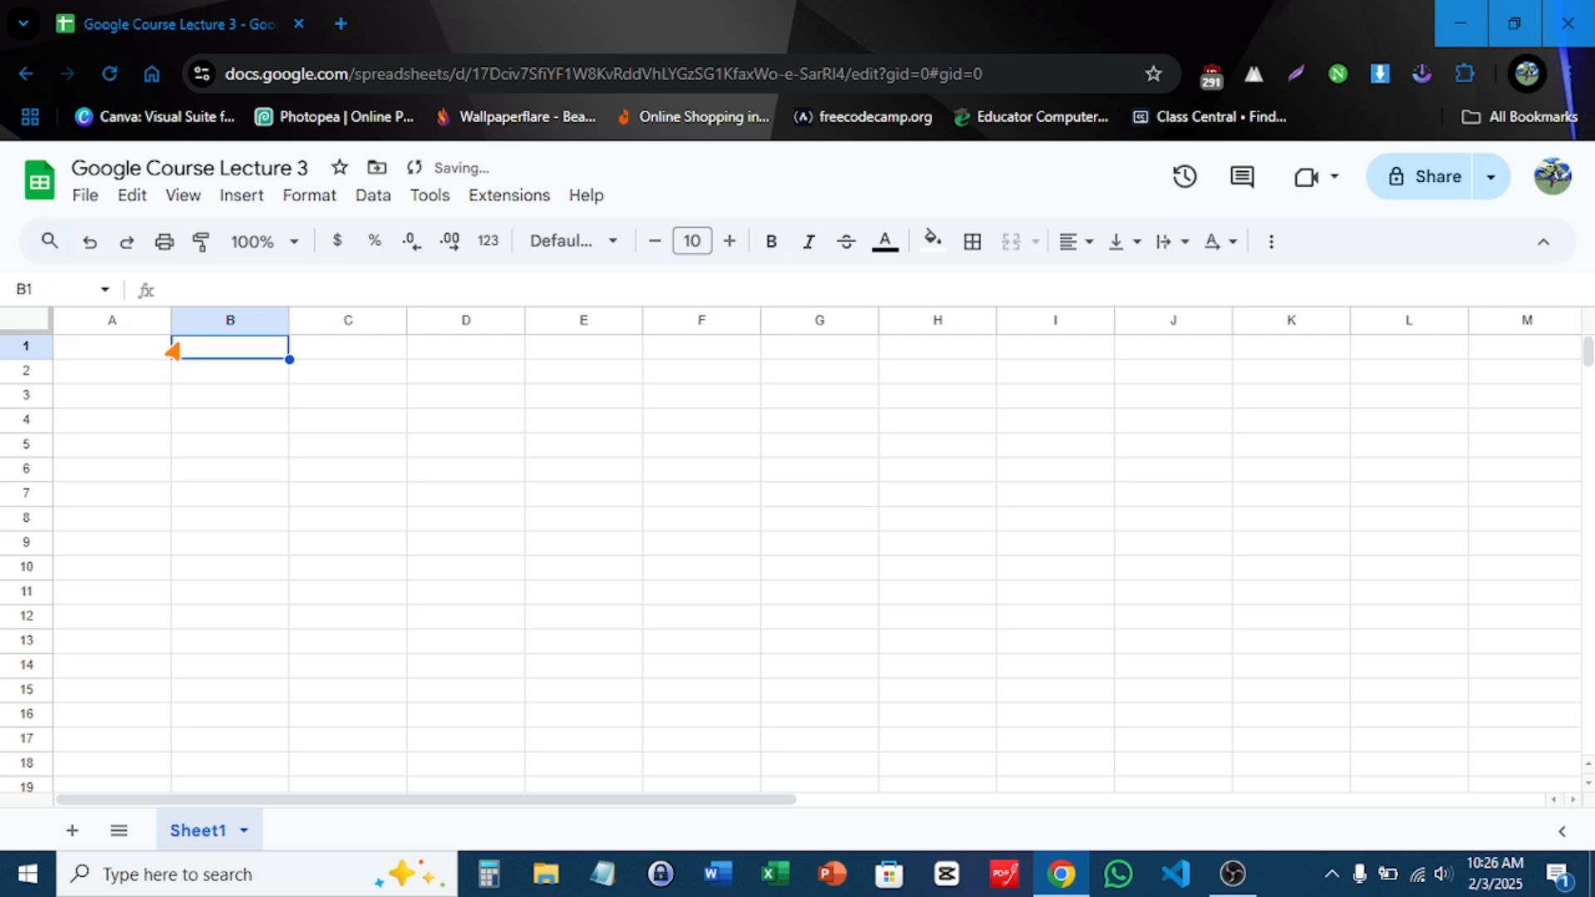
{"action": "left_click", "coordinate": [125, 207]}
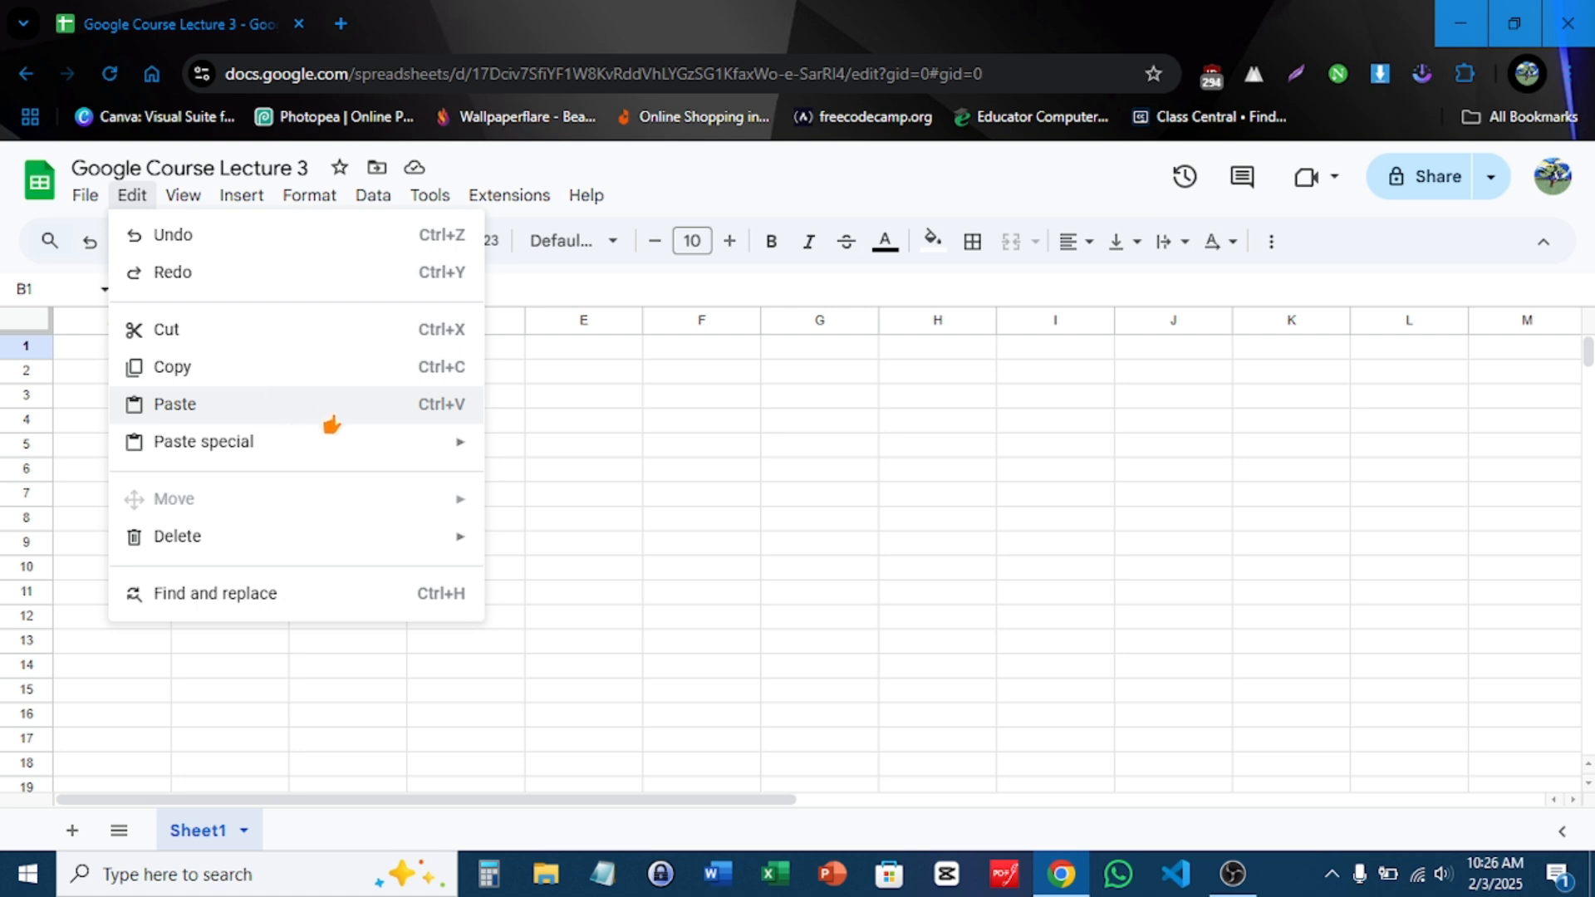
{"action": "mouse_move", "coordinate": [367, 442]}
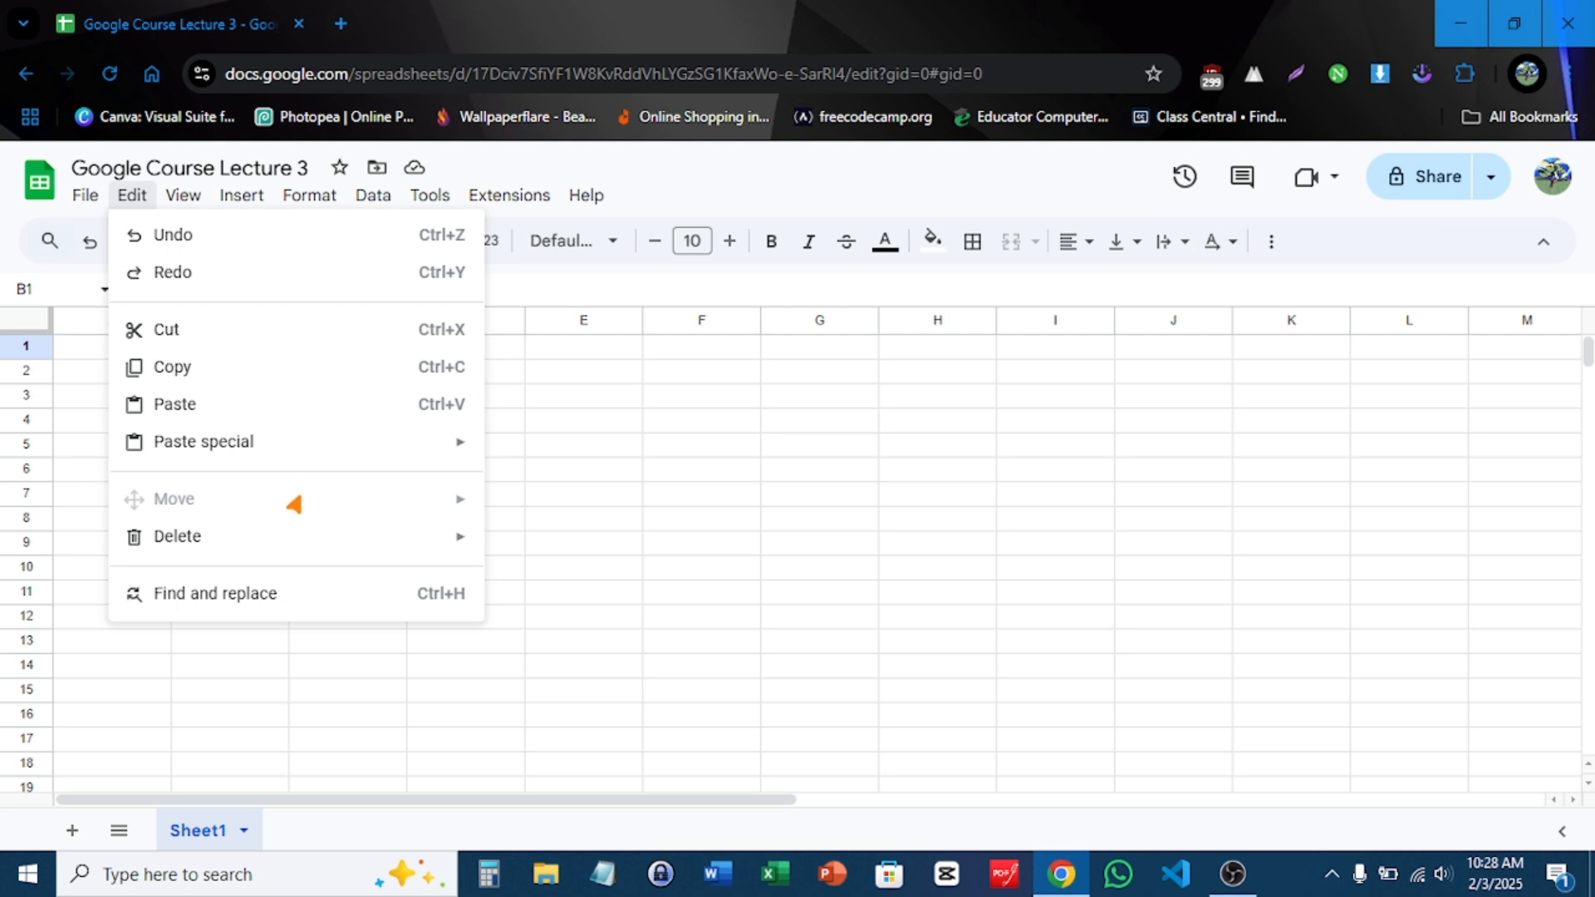
{"action": "mouse_move", "coordinate": [334, 553]}
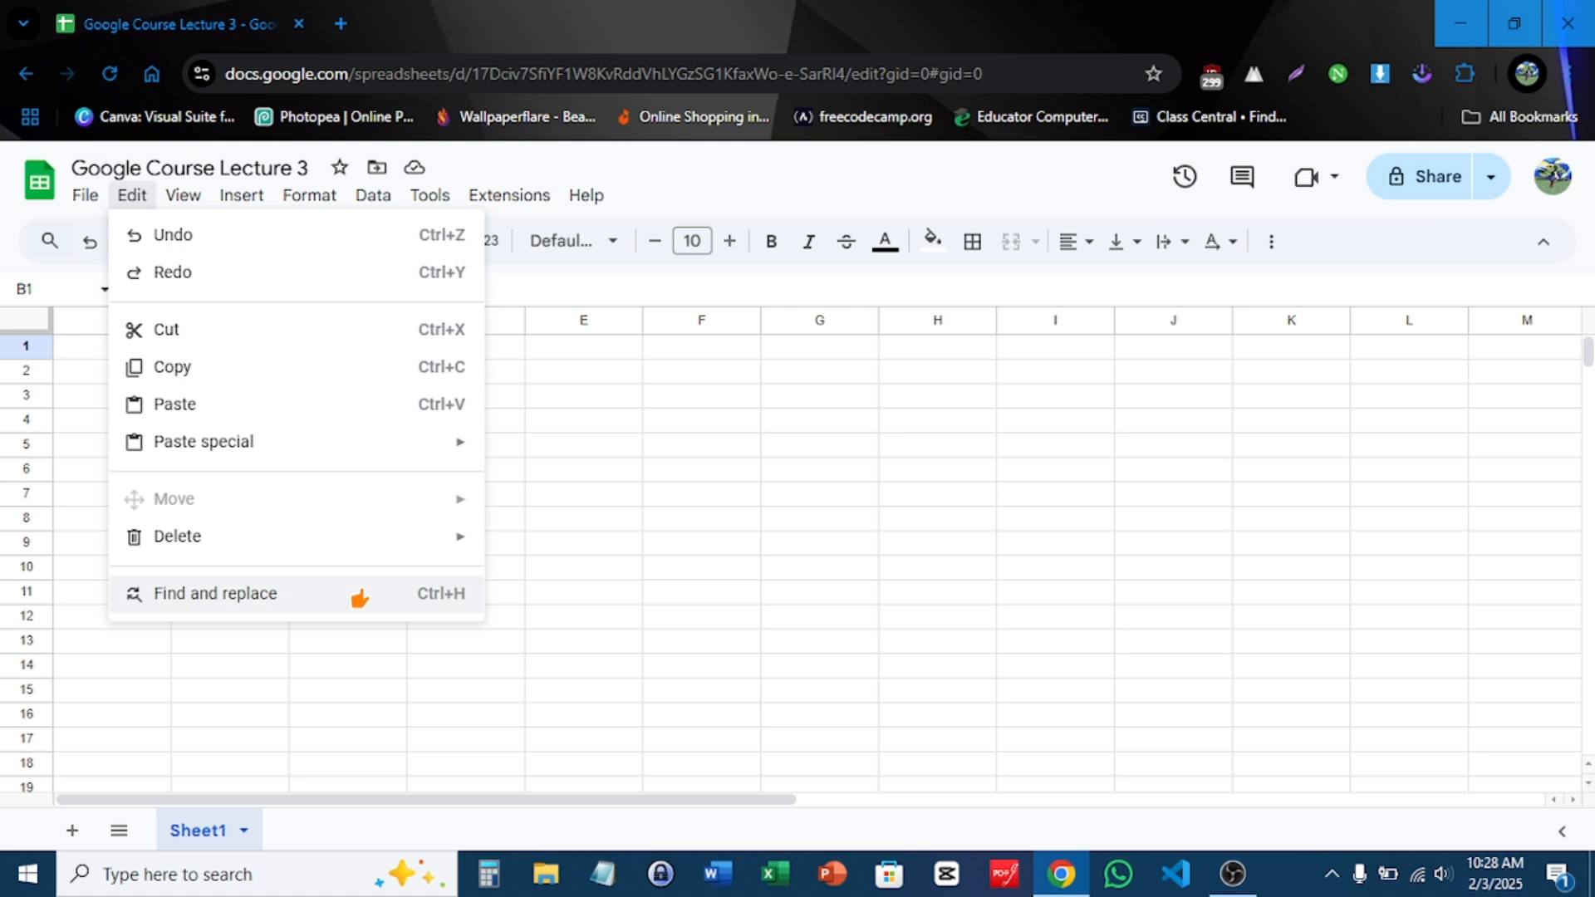
{"action": "left_click", "coordinate": [591, 397]}
{"action": "left_click", "coordinate": [111, 356]}
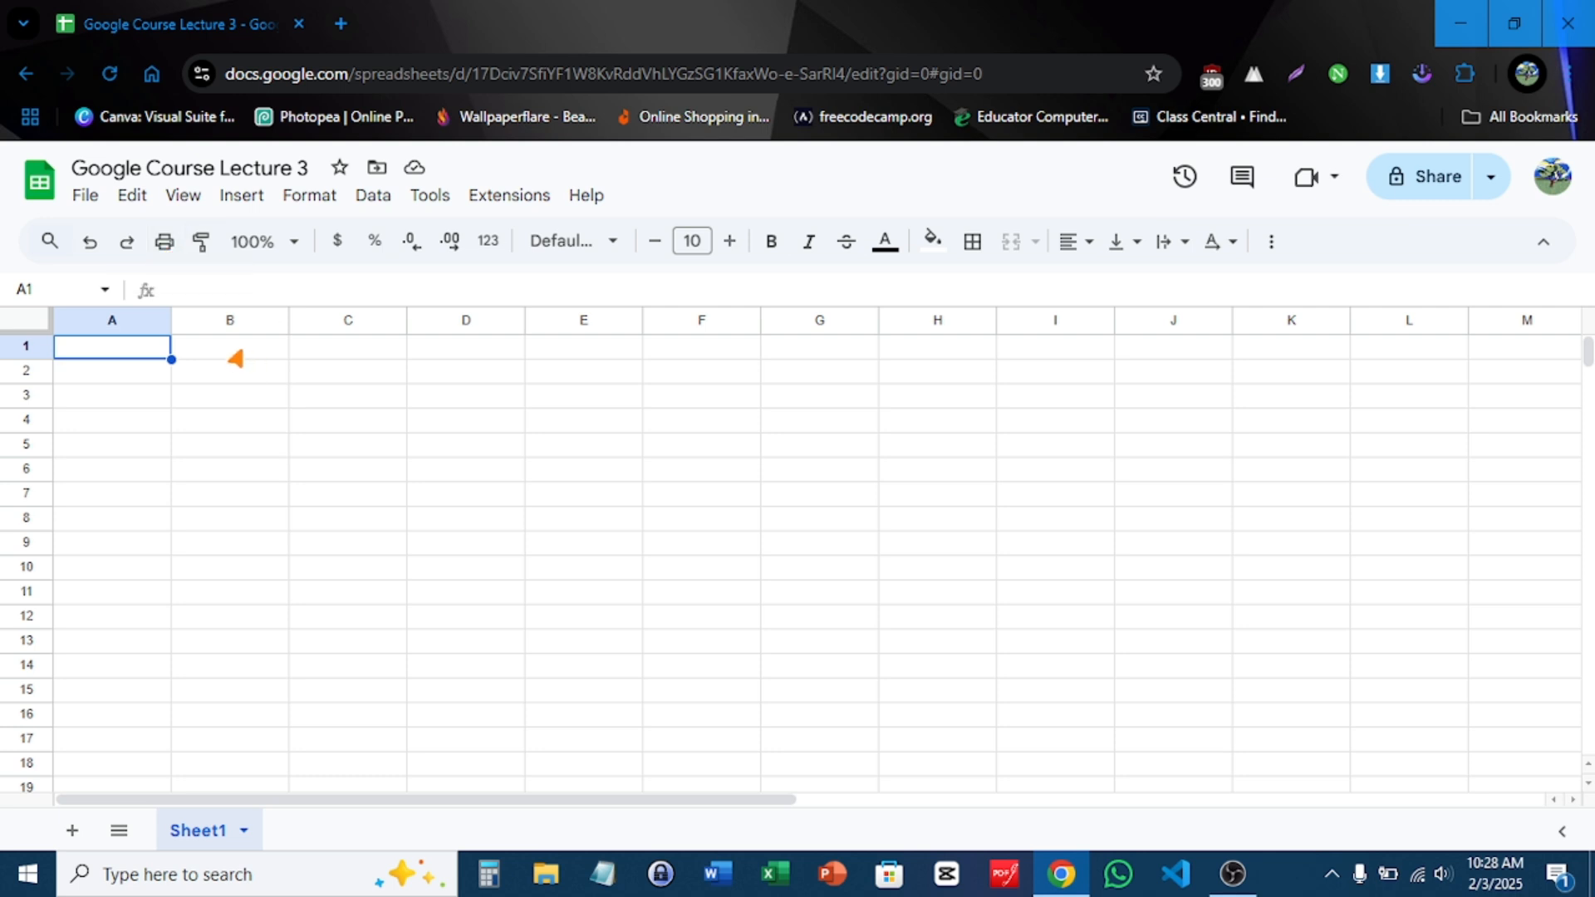
- Enter 78 in cell C1 and give the cell a blue fill color
{"action": "left_click", "coordinate": [332, 358]}
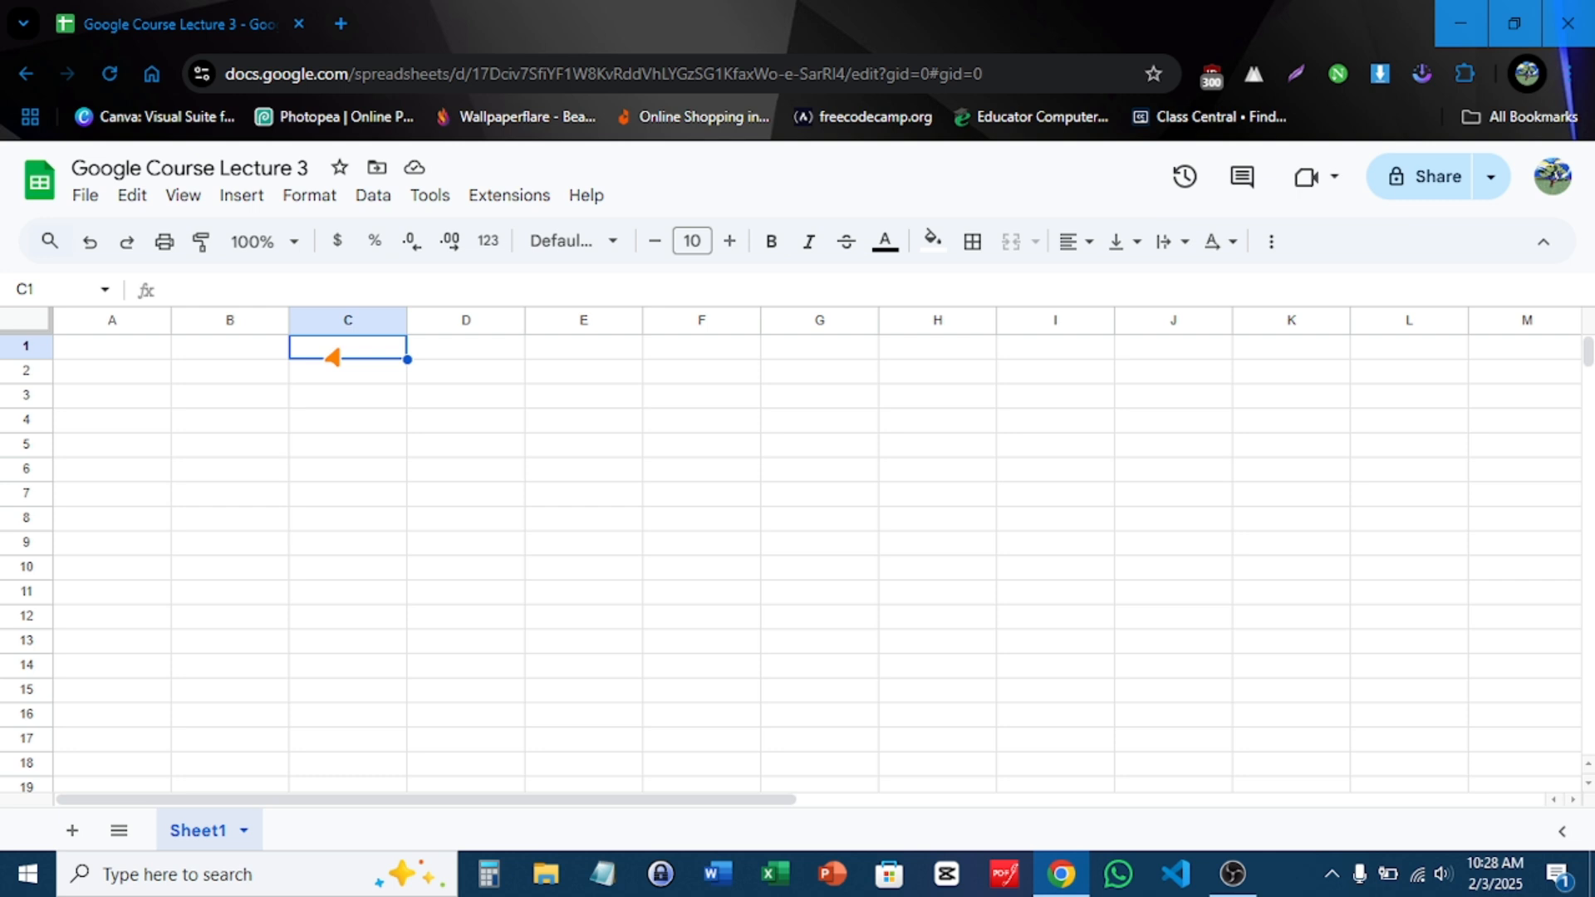
{"action": "type", "text": "78"}
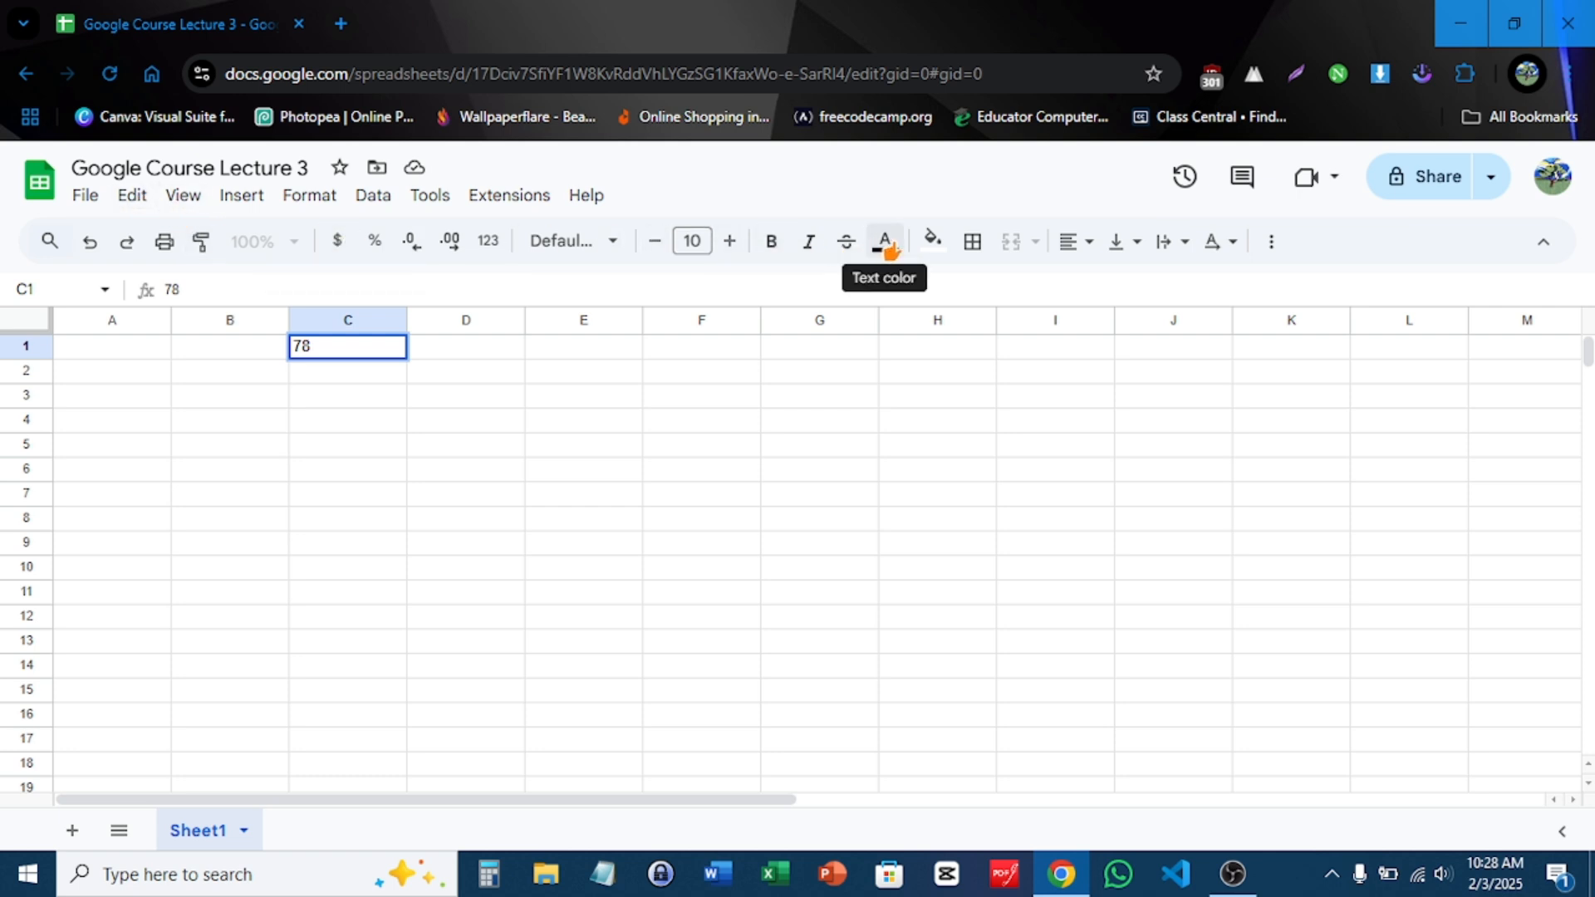
{"action": "left_click", "coordinate": [929, 243]}
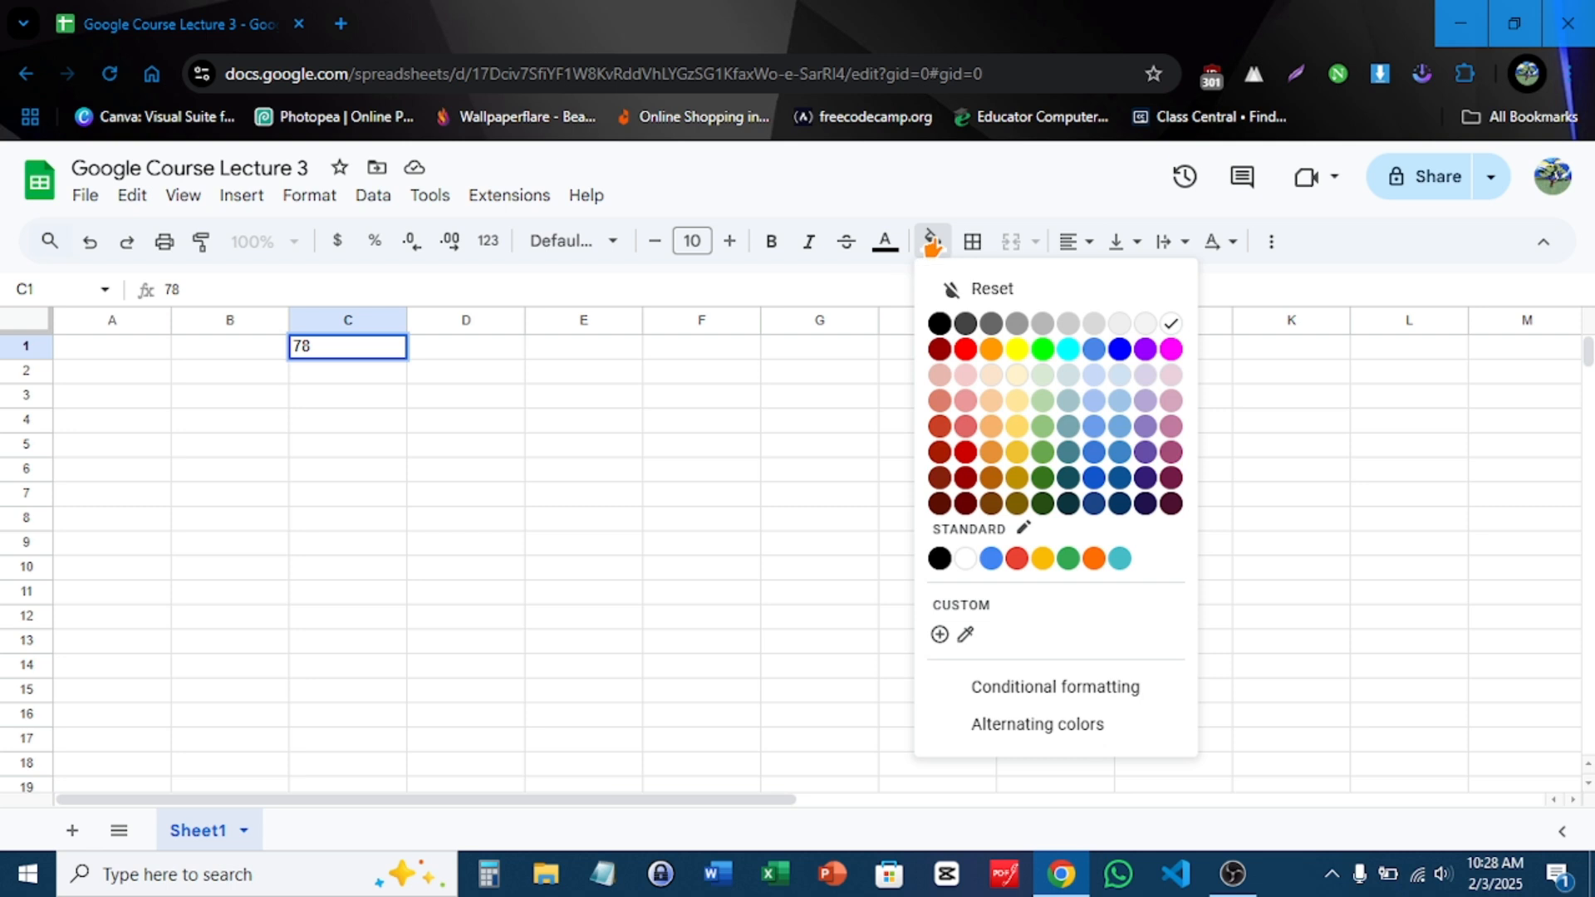
{"action": "left_click", "coordinate": [1120, 349]}
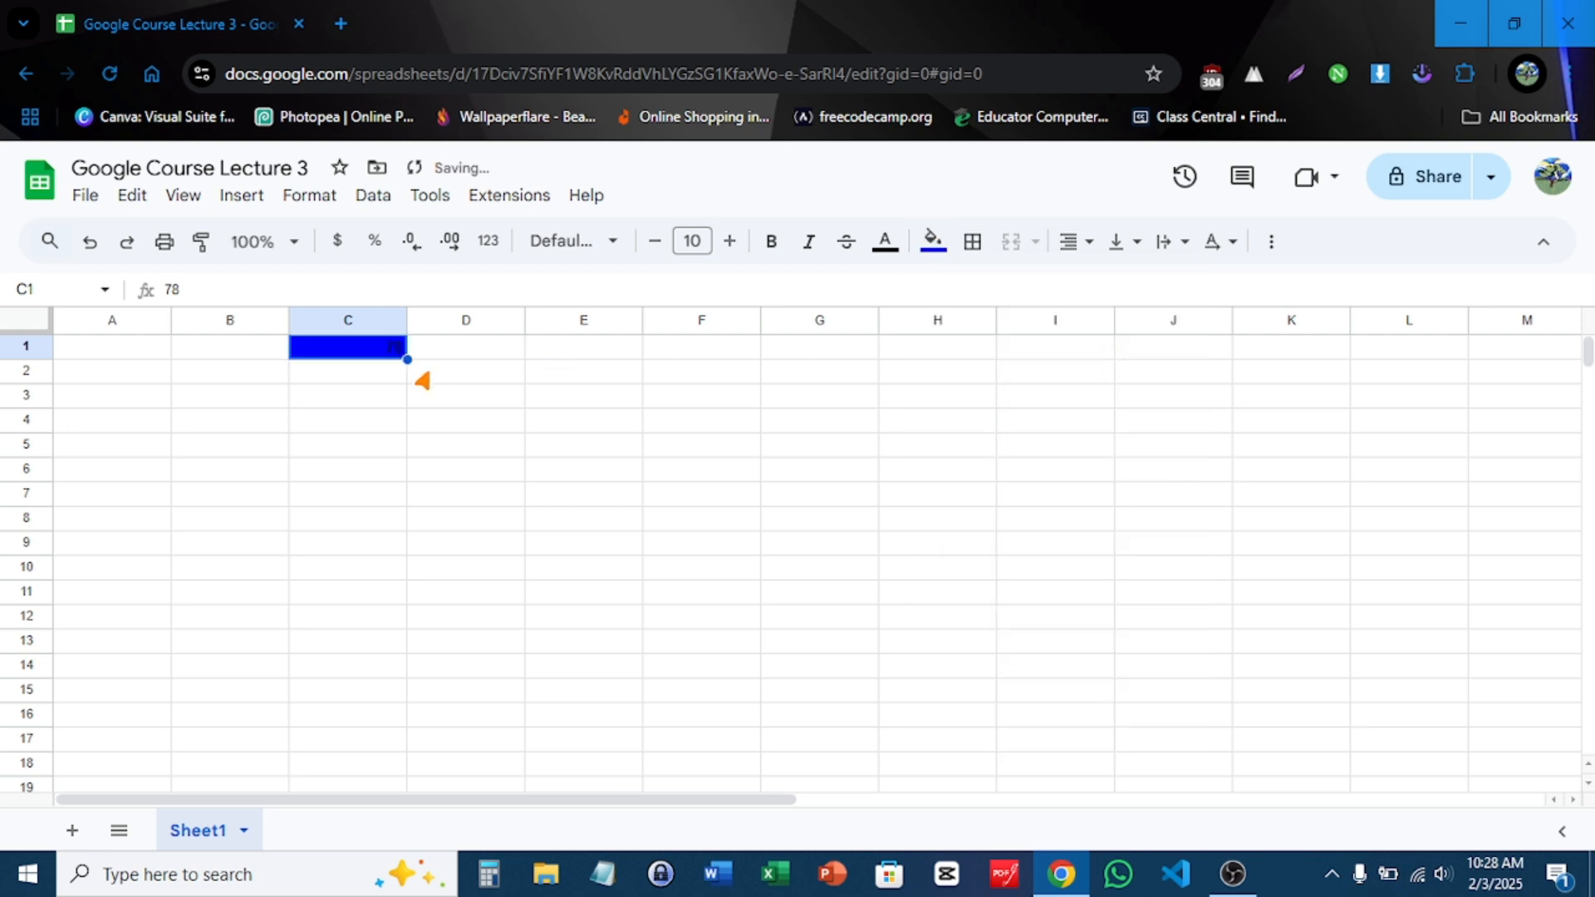
- Enter 88 in cell B1, next to the blue cell
{"action": "left_click", "coordinate": [188, 356]}
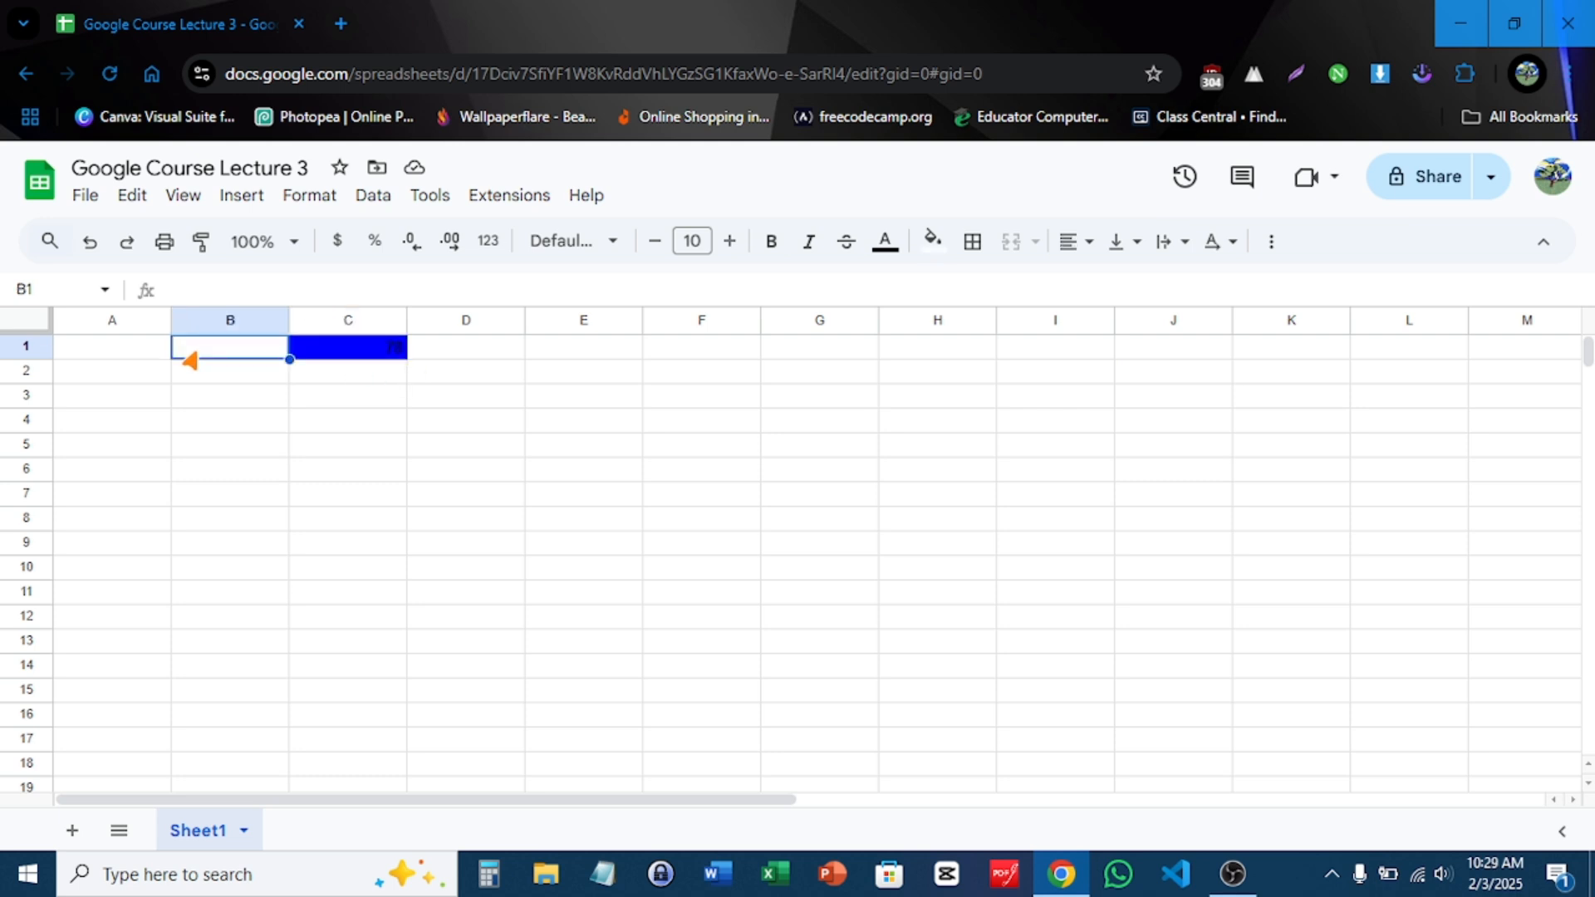
{"action": "type", "text": "88"}
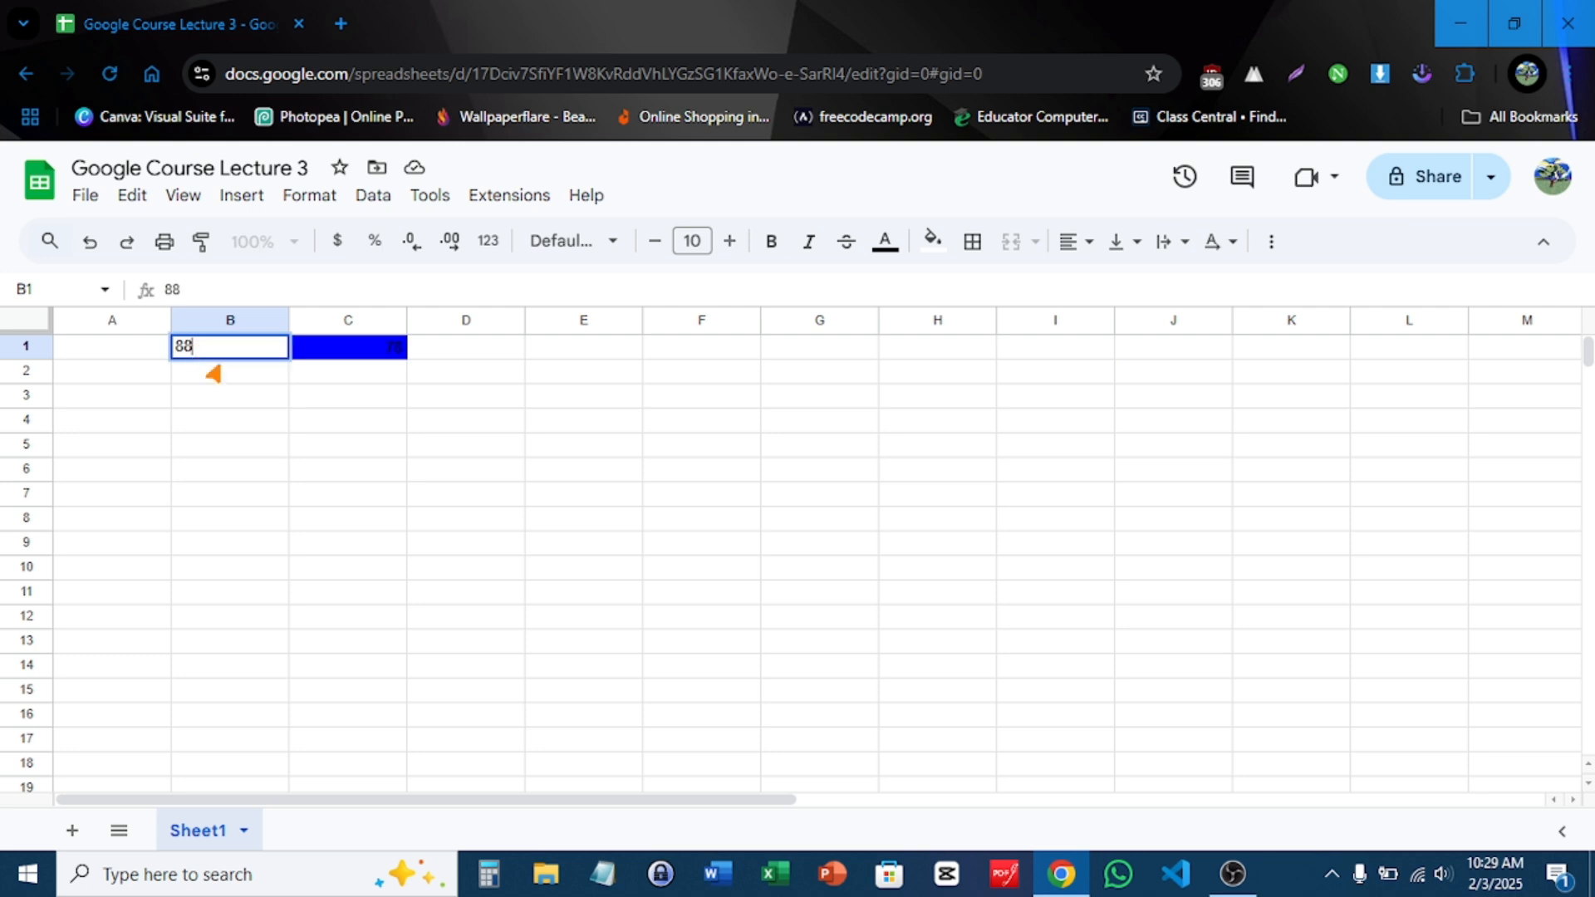
{"action": "left_click", "coordinate": [317, 357]}
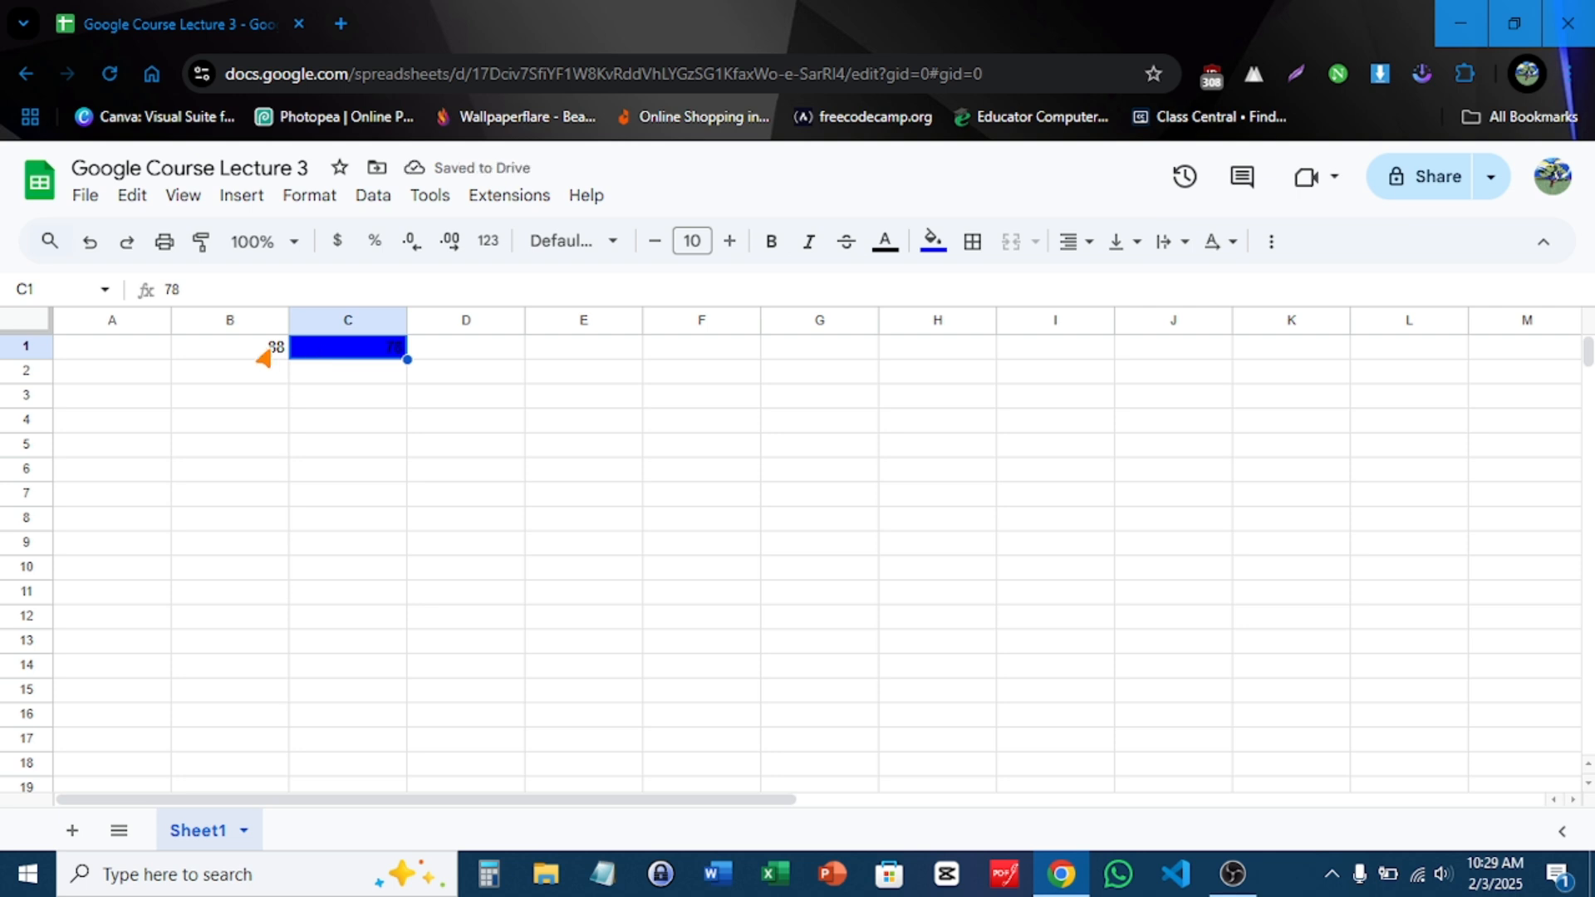
- Copy the formatting of cell C1 onto cell B1 with Paint format
{"action": "left_click", "coordinate": [266, 355]}
{"action": "left_click", "coordinate": [310, 353]}
{"action": "left_click", "coordinate": [199, 241]}
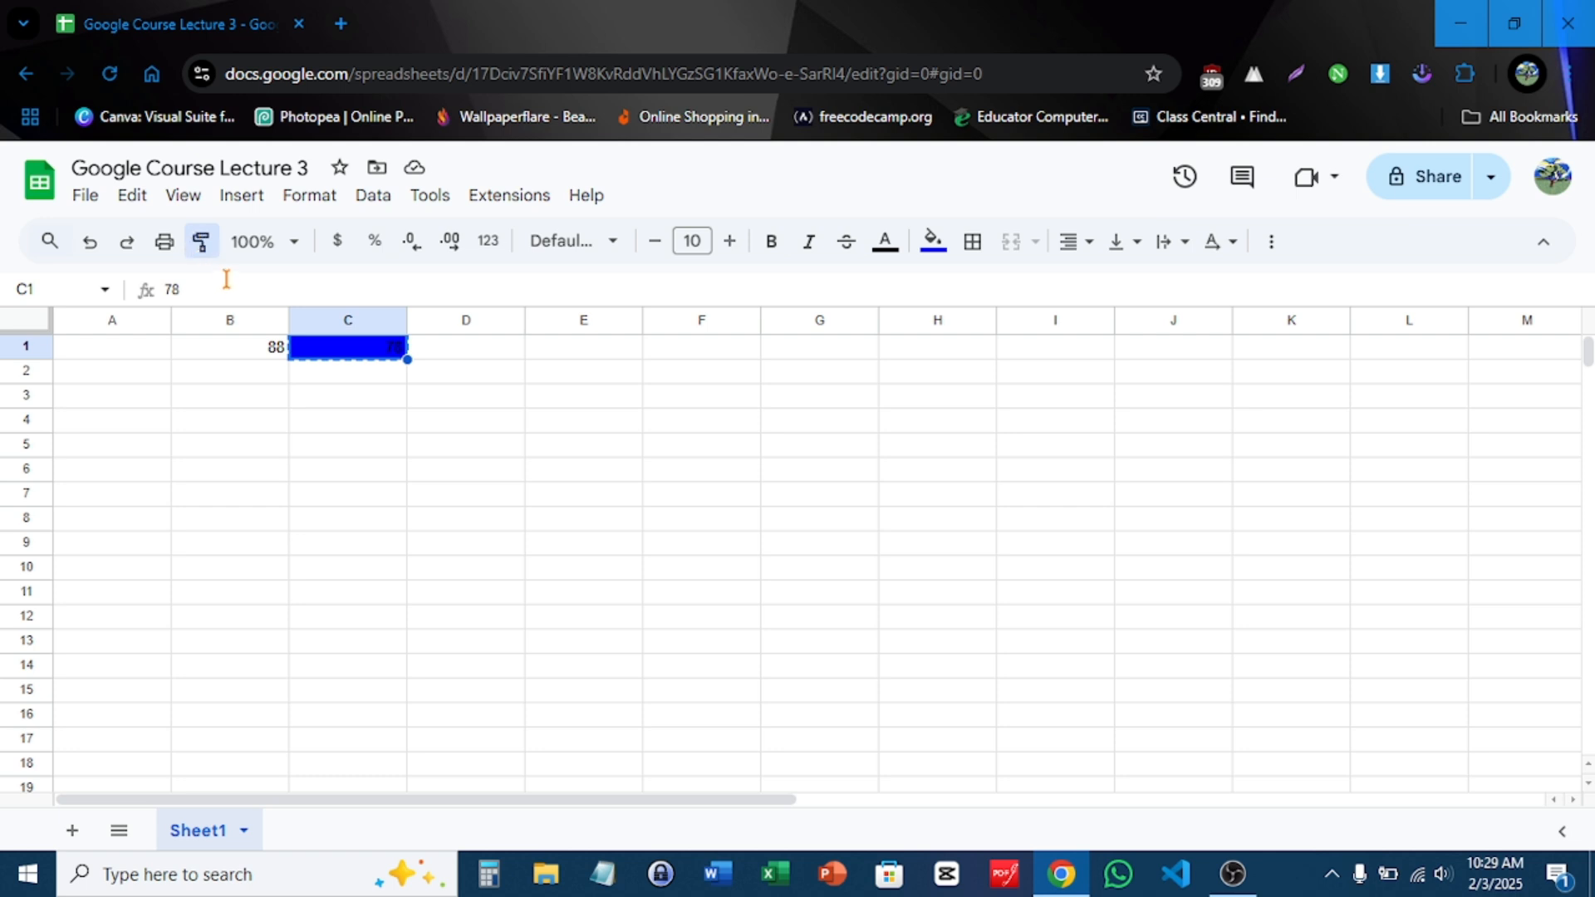
{"action": "left_click", "coordinate": [241, 359]}
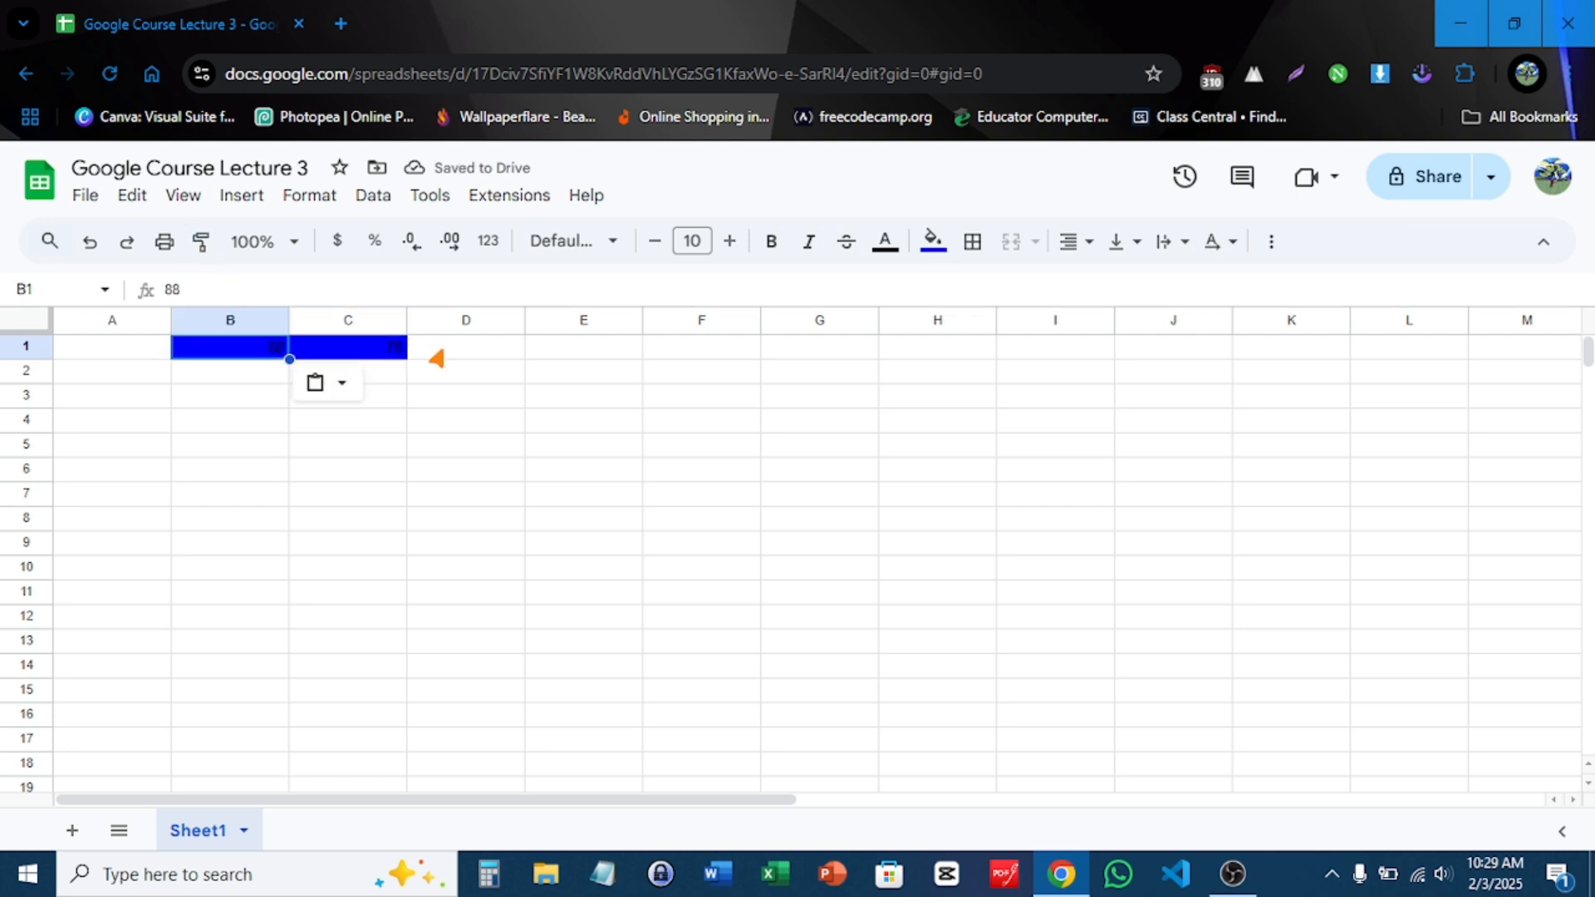
{"action": "left_click", "coordinate": [235, 382]}
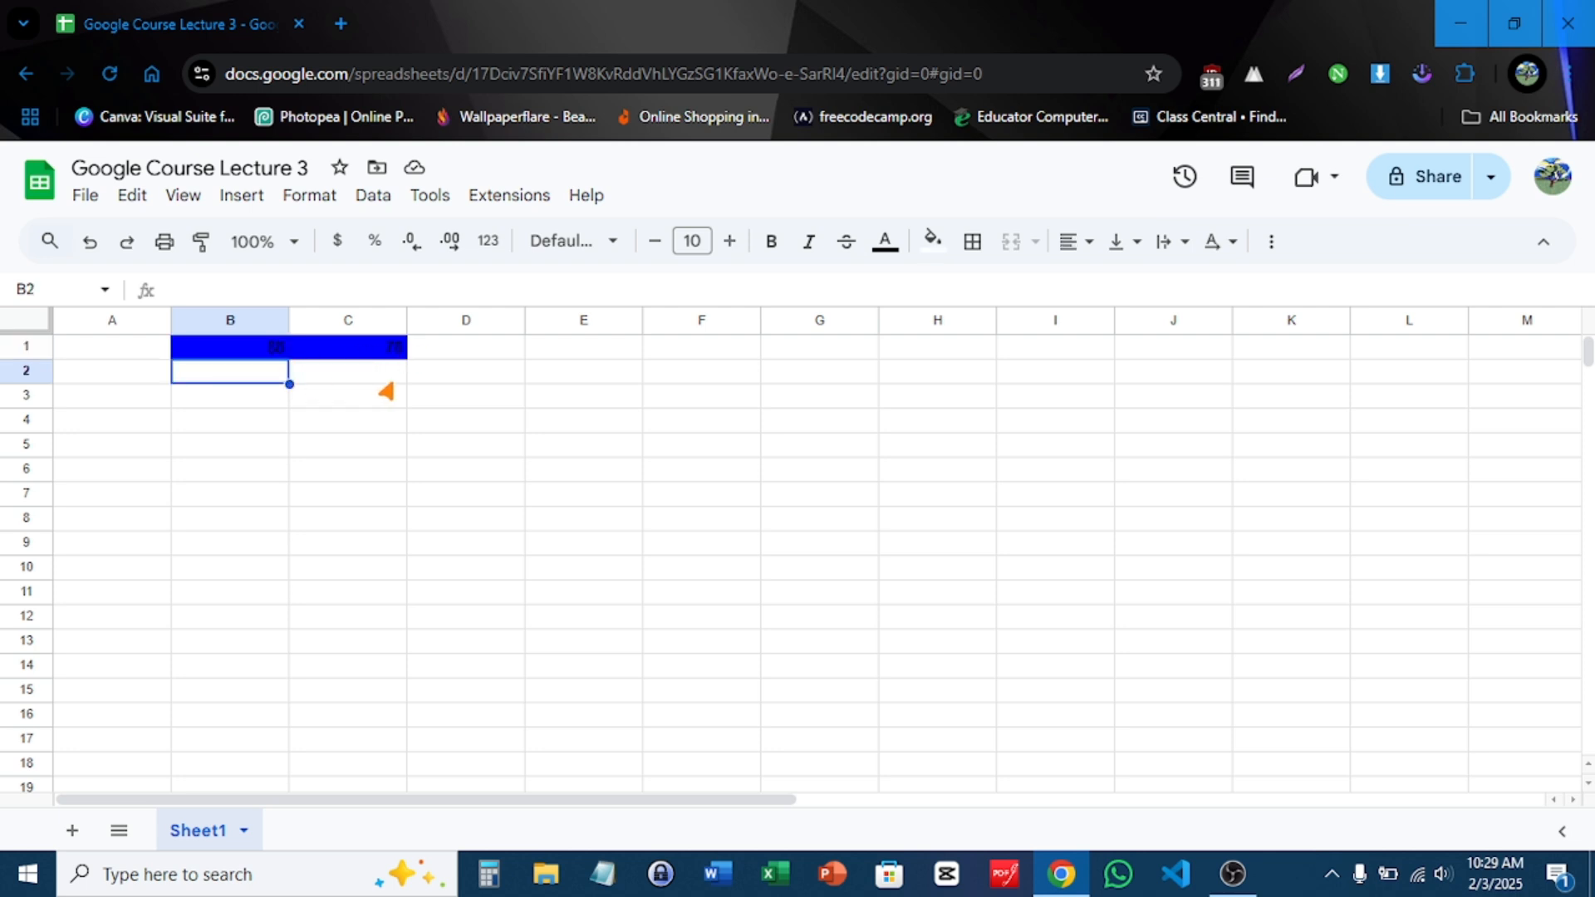
- Undo the formatting copied onto cell B1 and the entry of its number
{"action": "key", "text": "ctrl+z"}
{"action": "key", "text": "ctrl+z"}
{"action": "key", "text": "ctrl+z"}
{"action": "key", "text": "ctrl+z"}
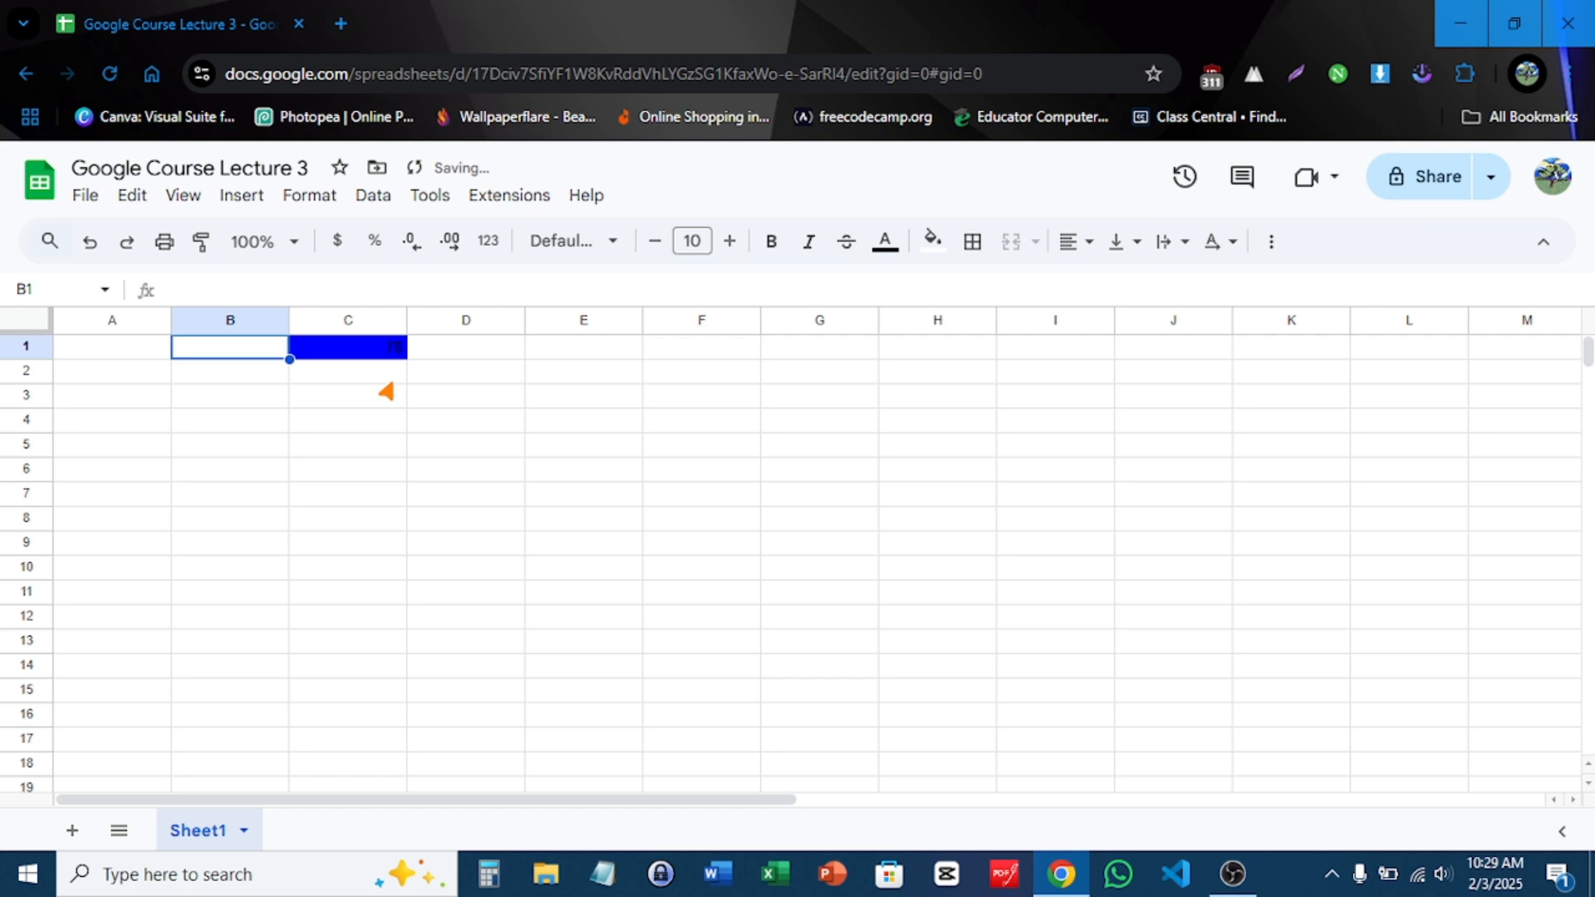
{"action": "left_click", "coordinate": [262, 348]}
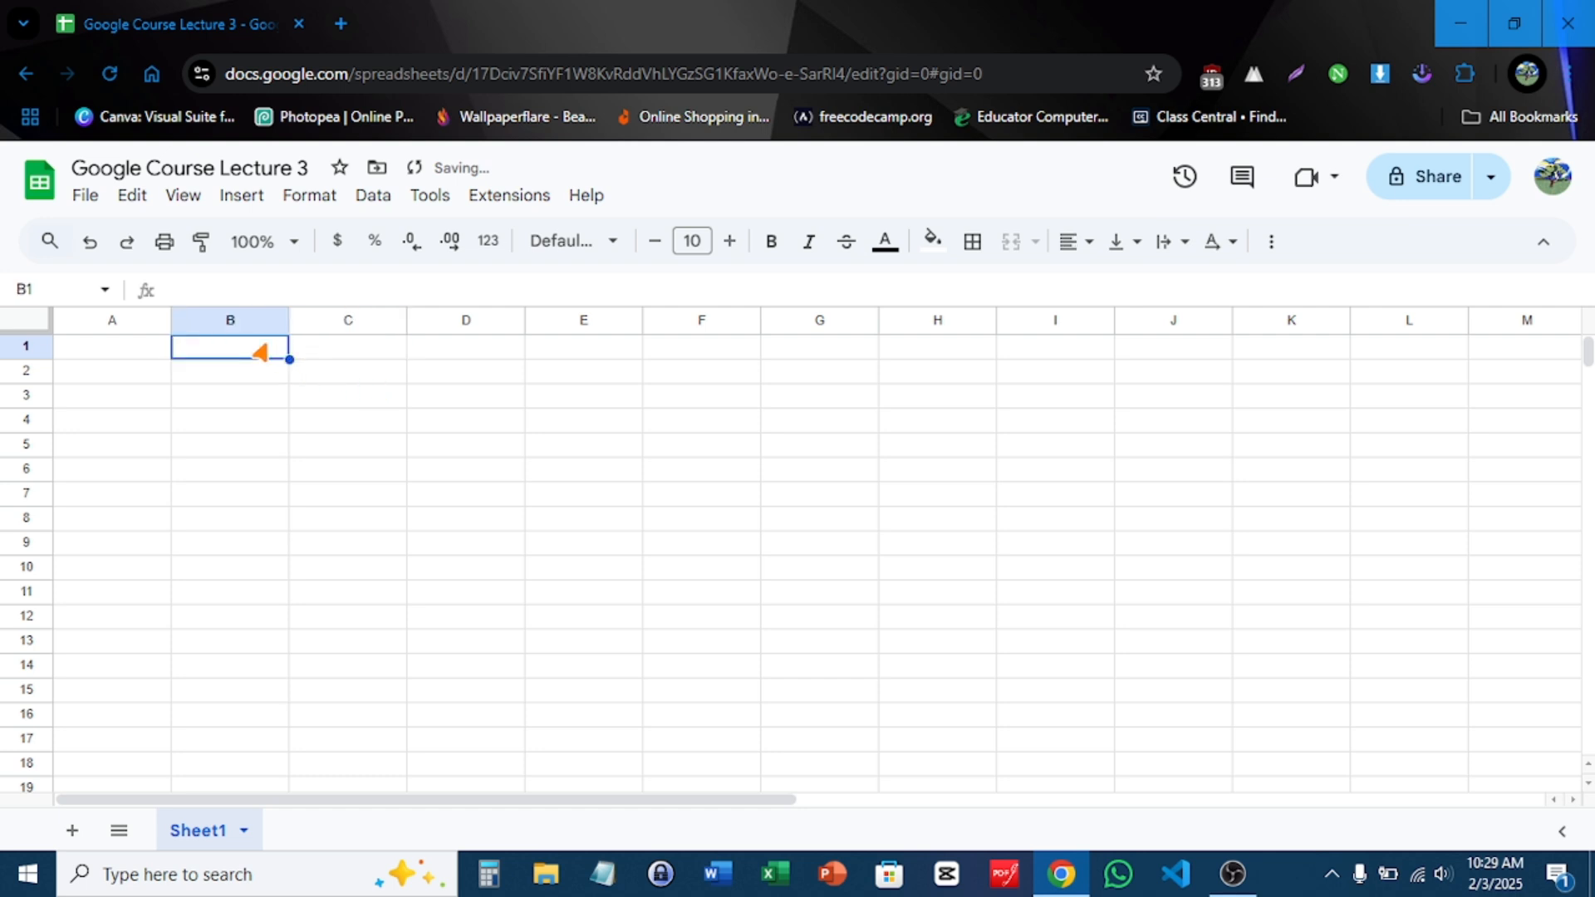
{"action": "left_click", "coordinate": [292, 245]}
{"action": "left_click", "coordinate": [292, 245]}
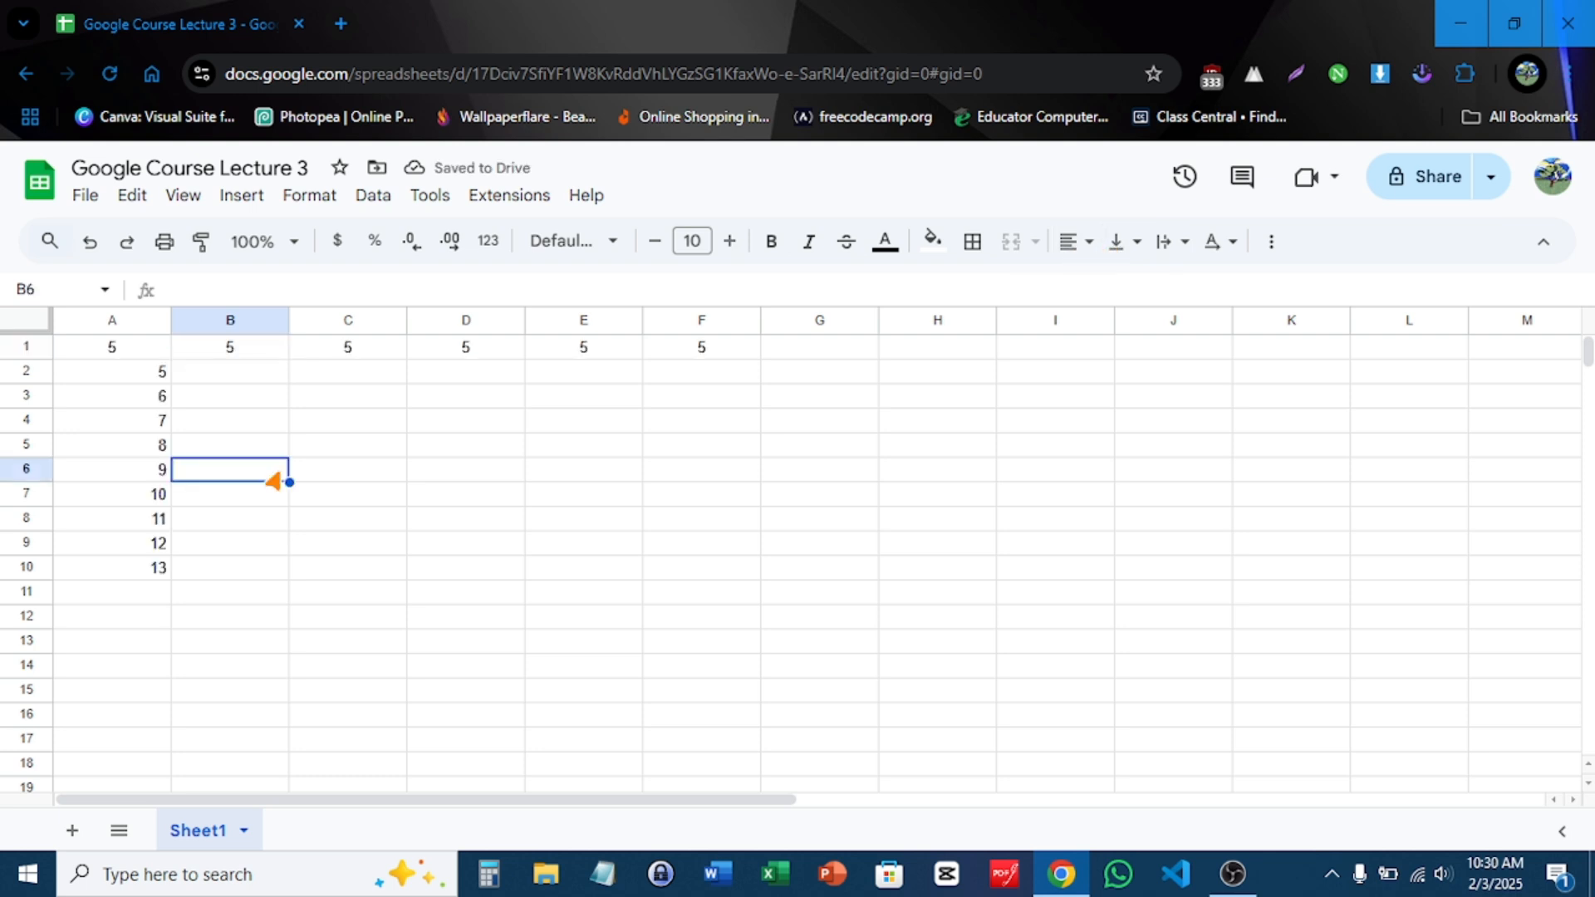
- Undo the last two changes made to the sheet, including the one on cells A2:A10
{"action": "key", "text": "ctrl+z"}
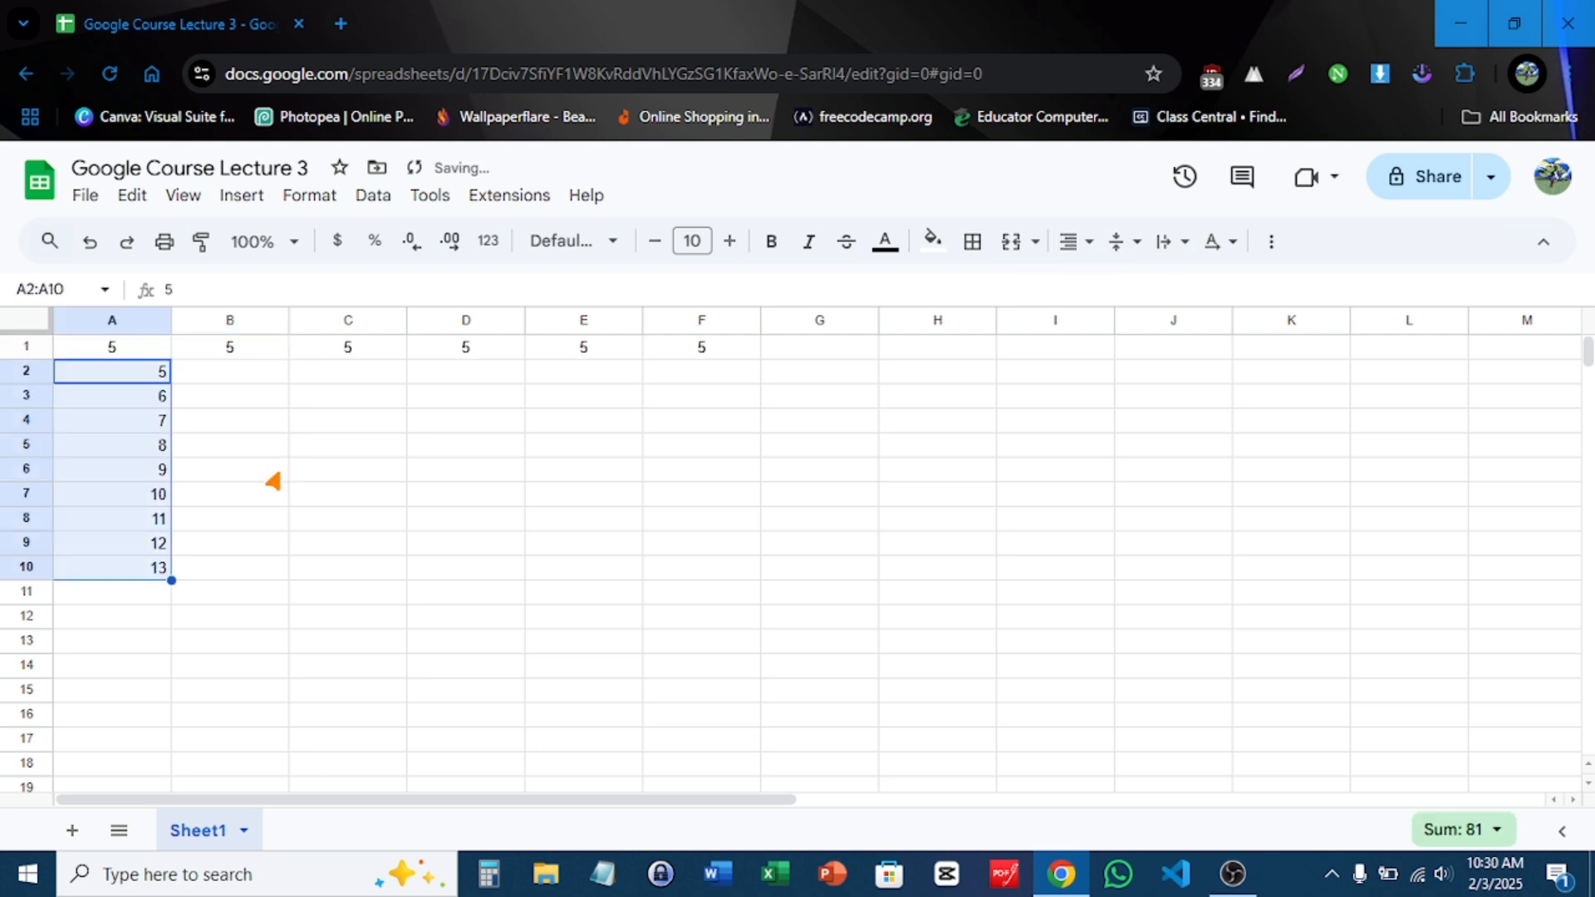
{"action": "key", "text": "ctrl+z"}
{"action": "left_click", "coordinate": [918, 392]}
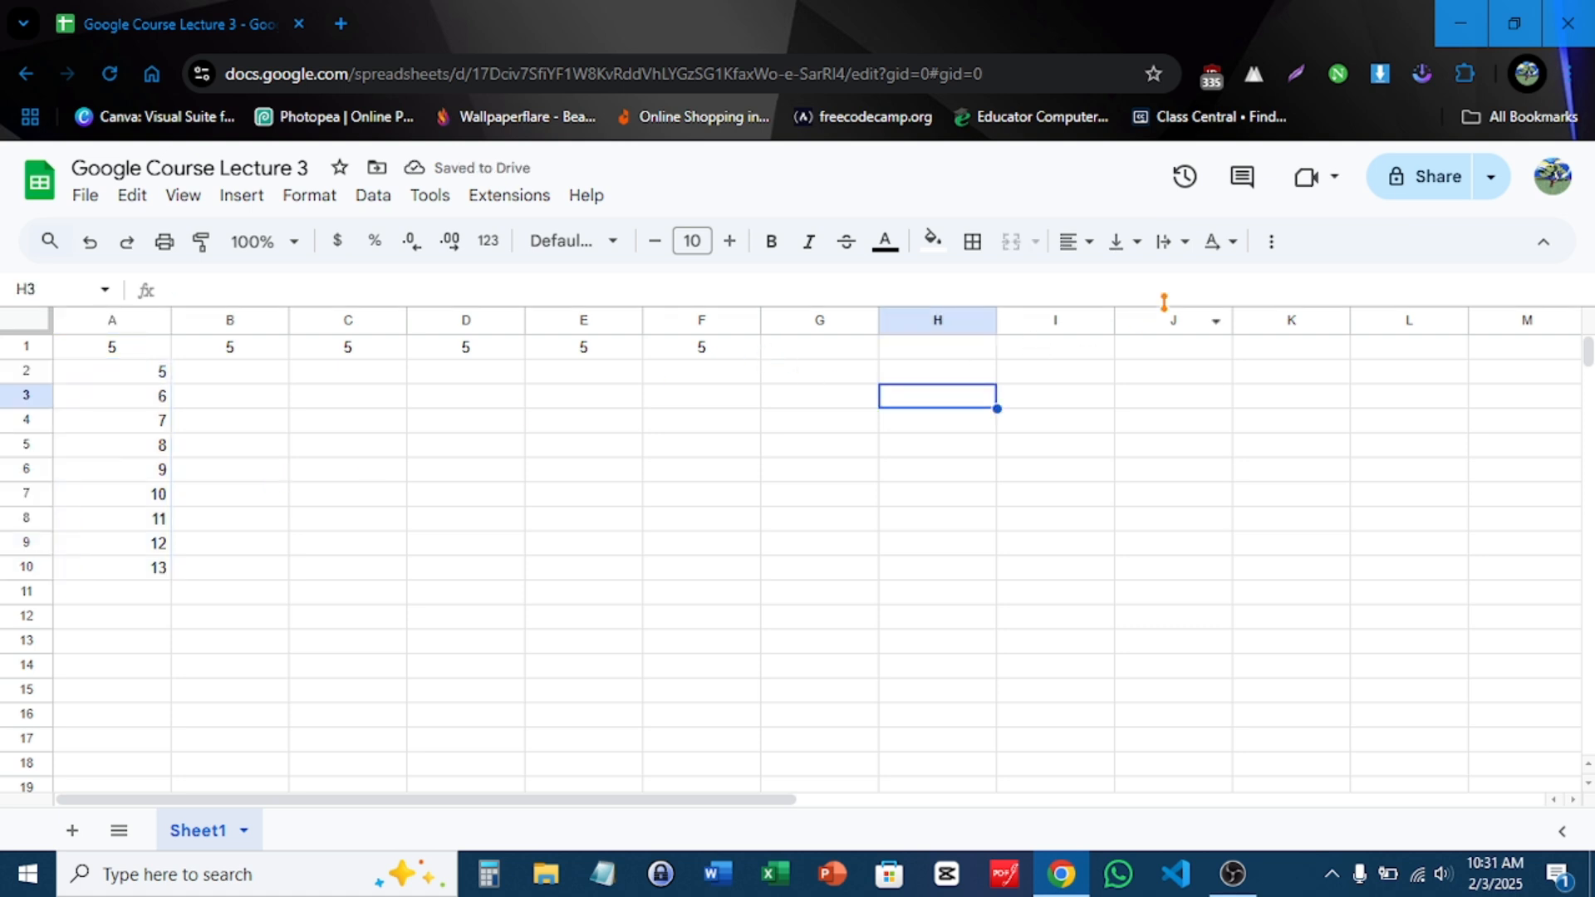
{"action": "left_click", "coordinate": [1272, 242]}
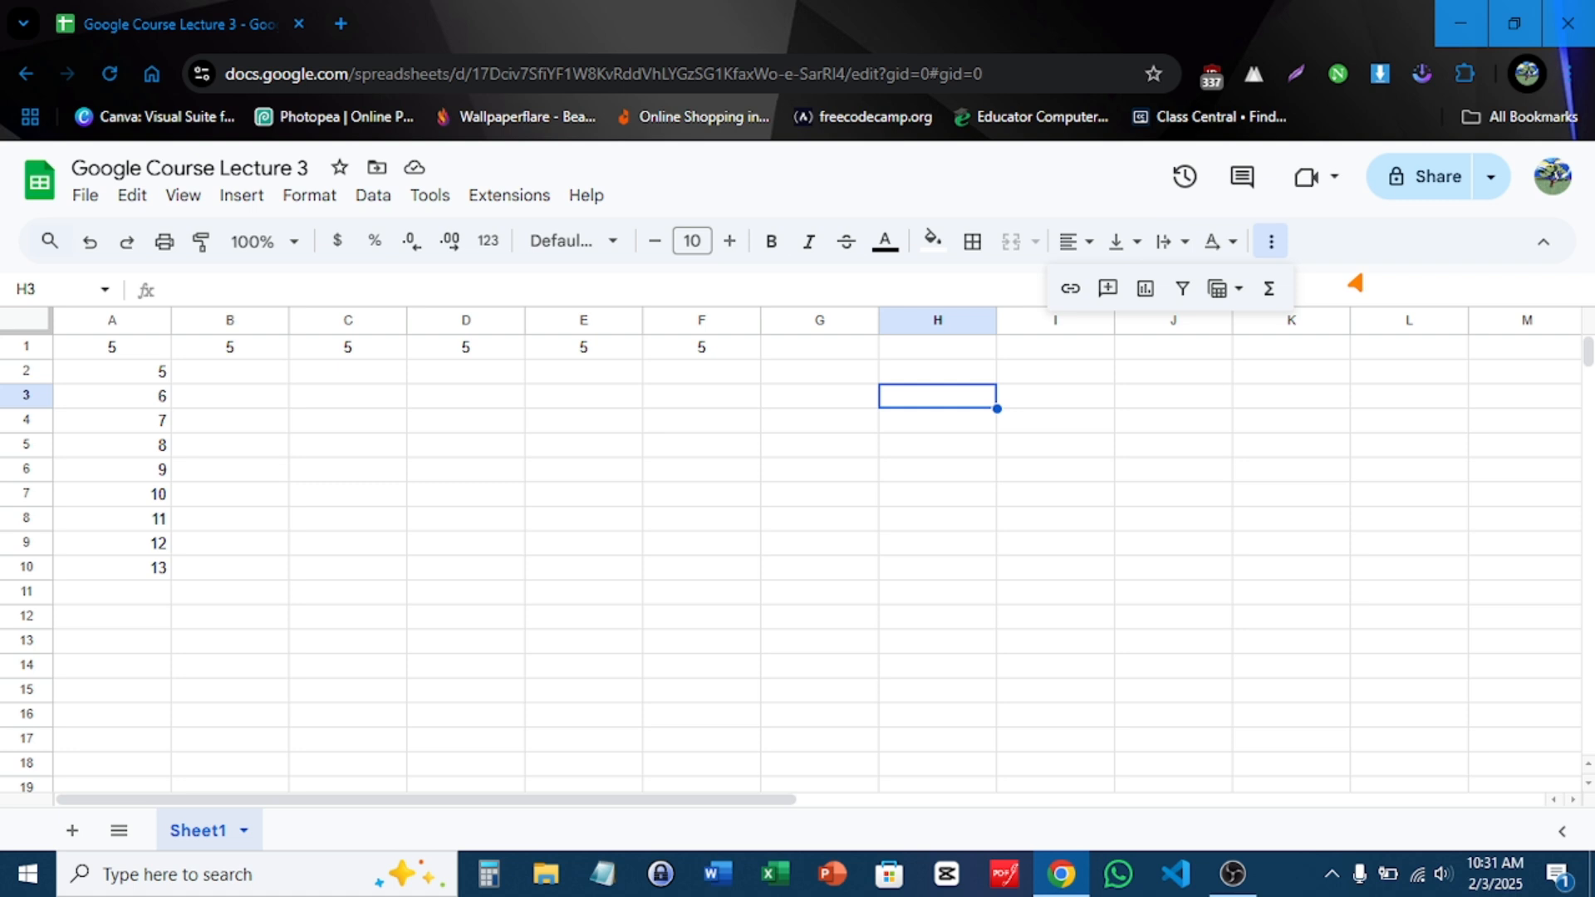
{"action": "left_click", "coordinate": [1271, 243]}
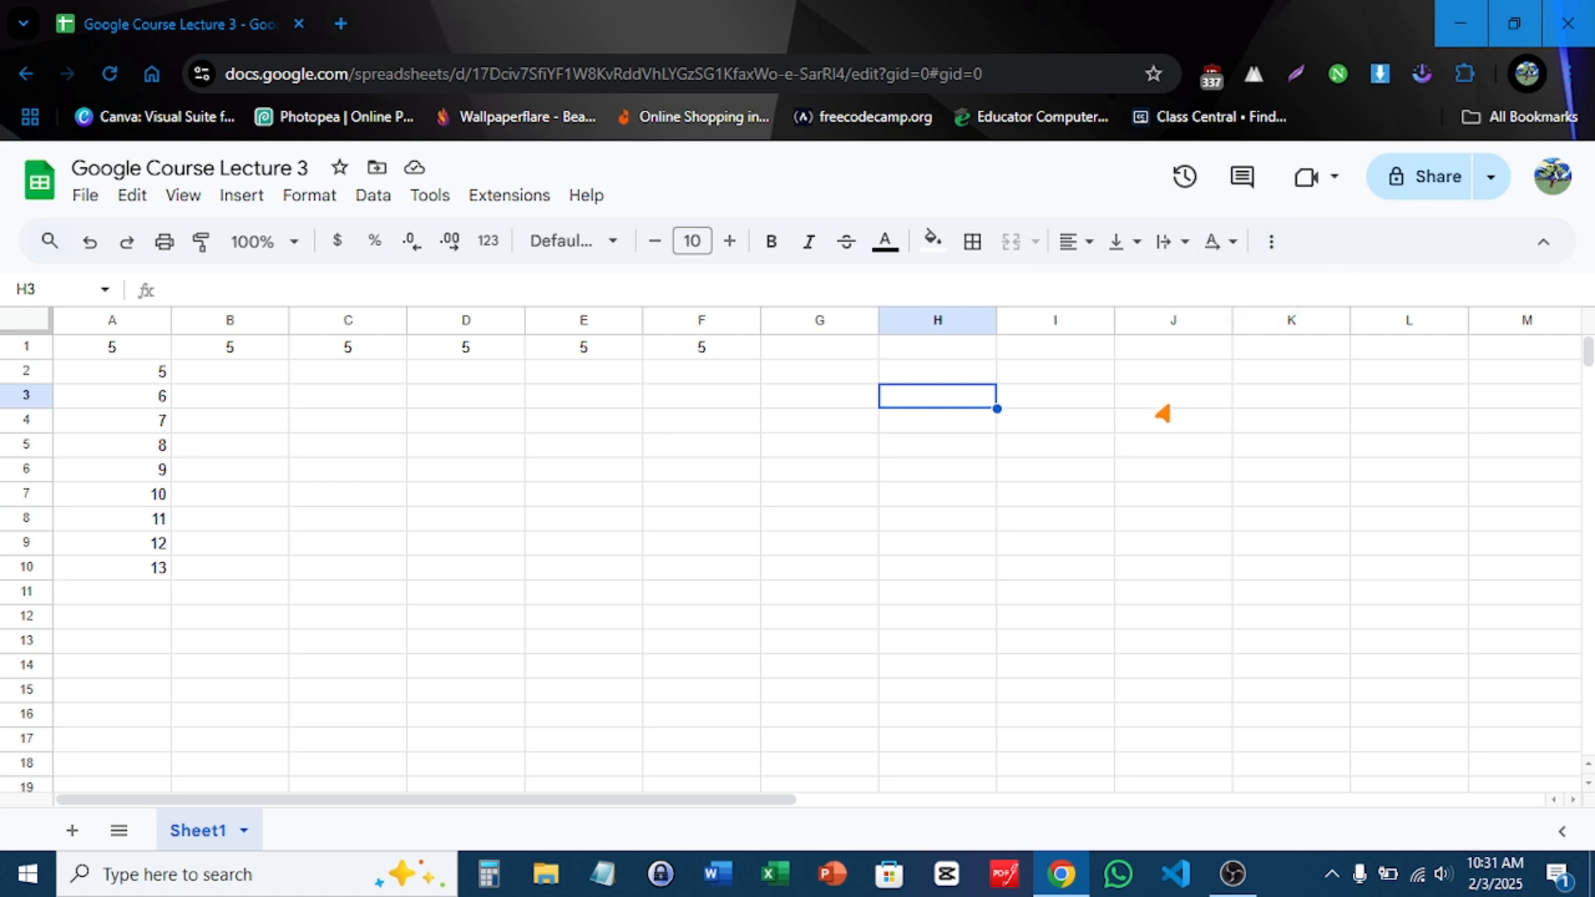
{"action": "left_click", "coordinate": [1167, 399]}
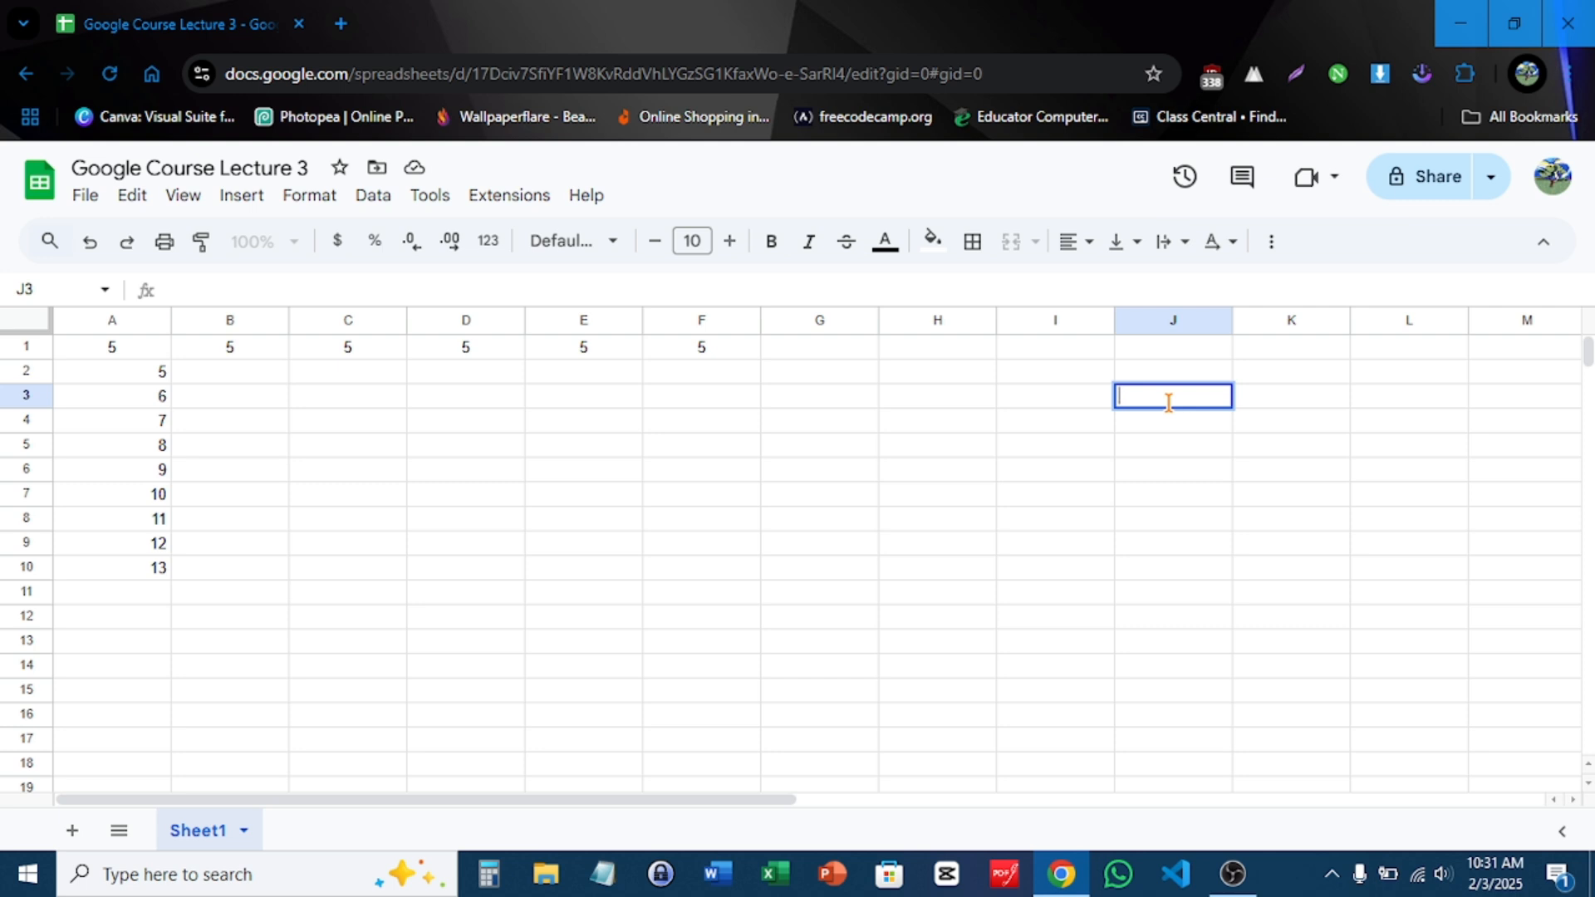
{"action": "left_click", "coordinate": [216, 379]}
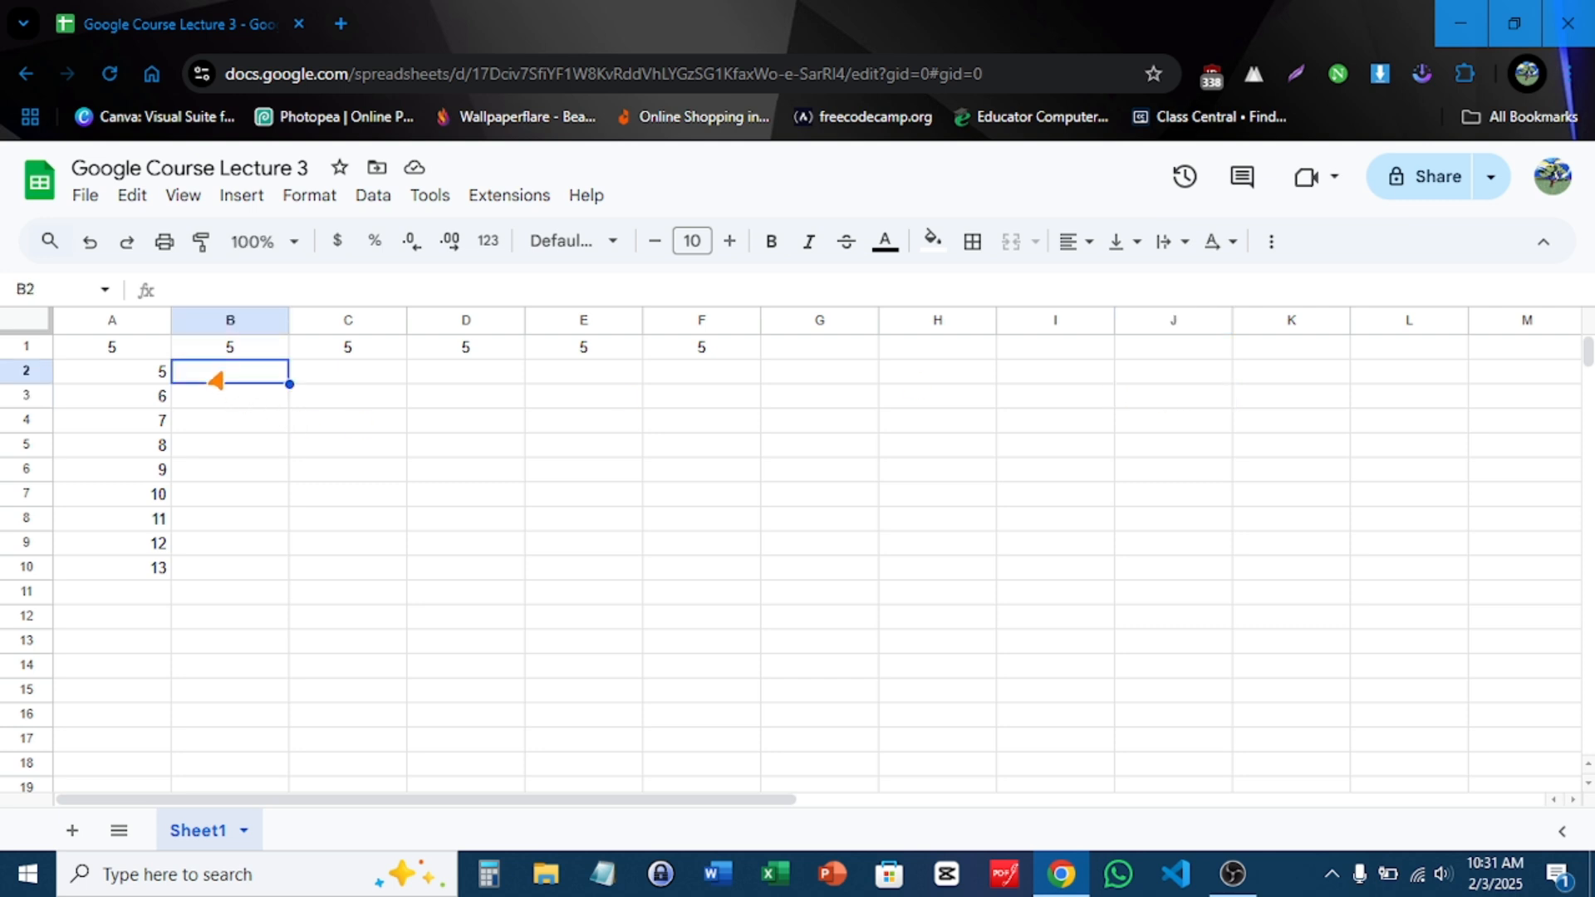
{"action": "left_click", "coordinate": [219, 403]}
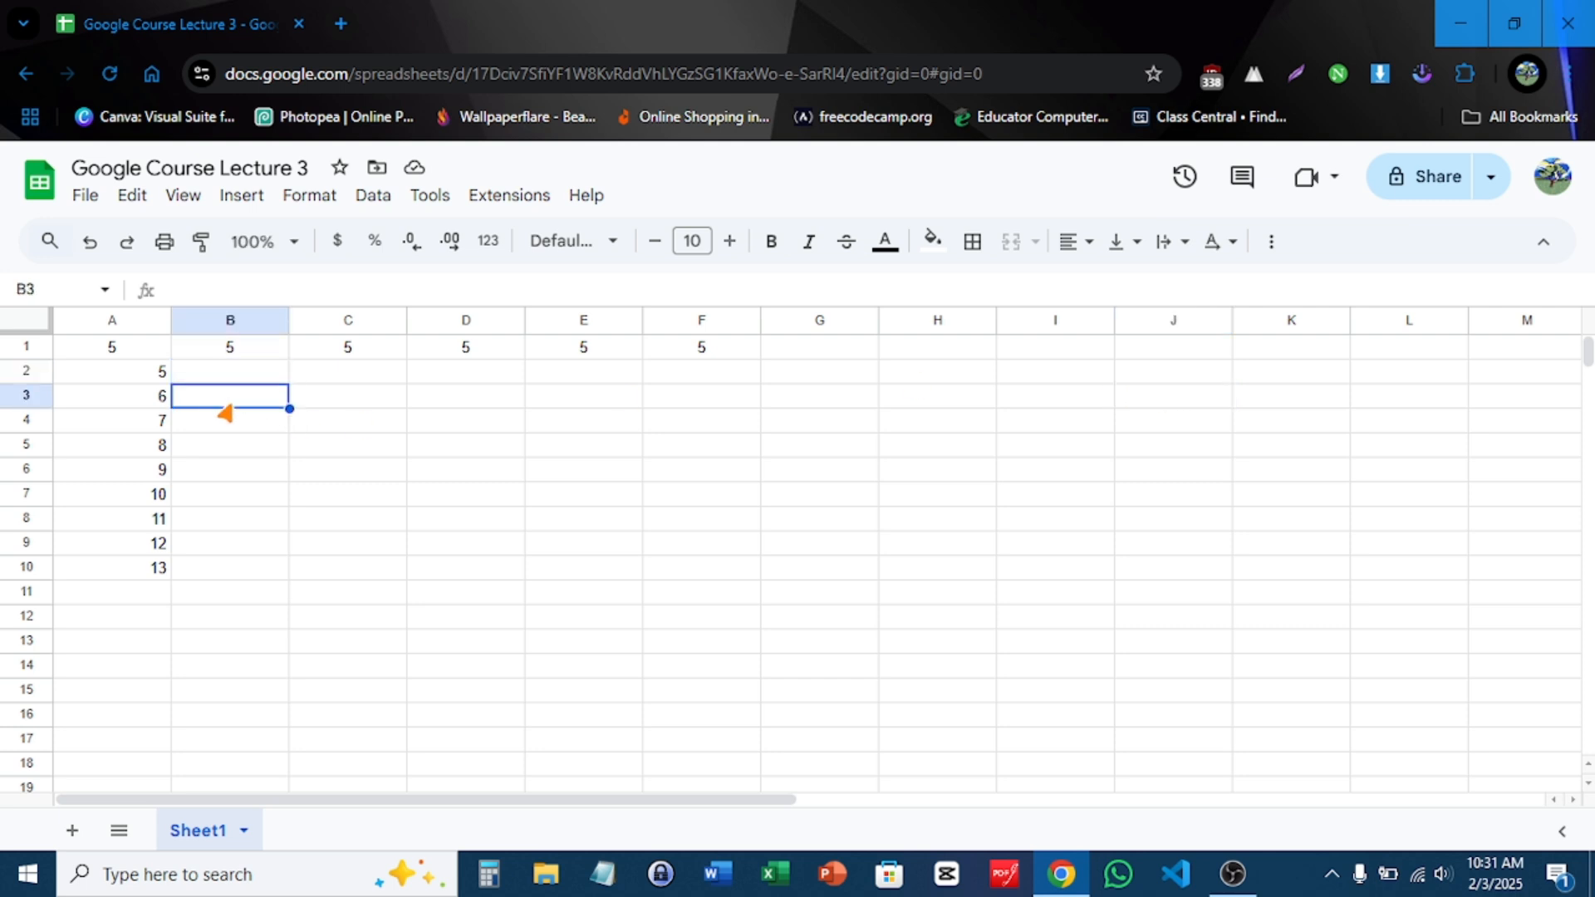